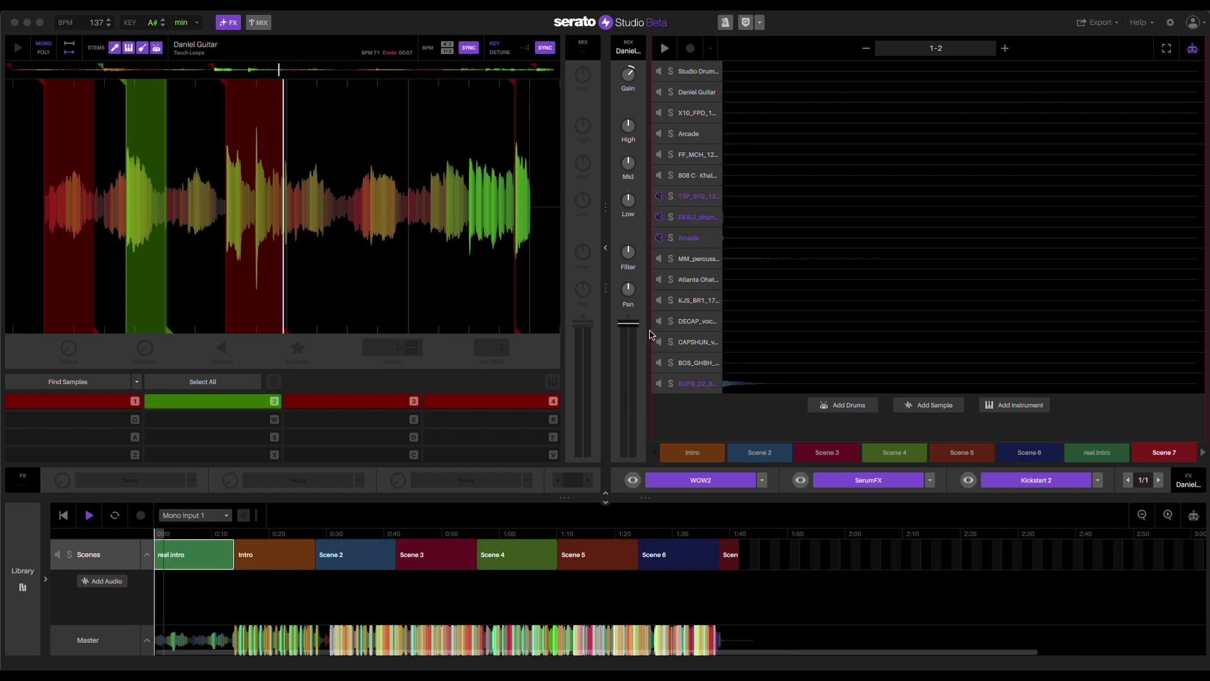
- Play the song from the Intro scene, jump to Scene 2, and check the Master waveform
mouse_move(652, 677)
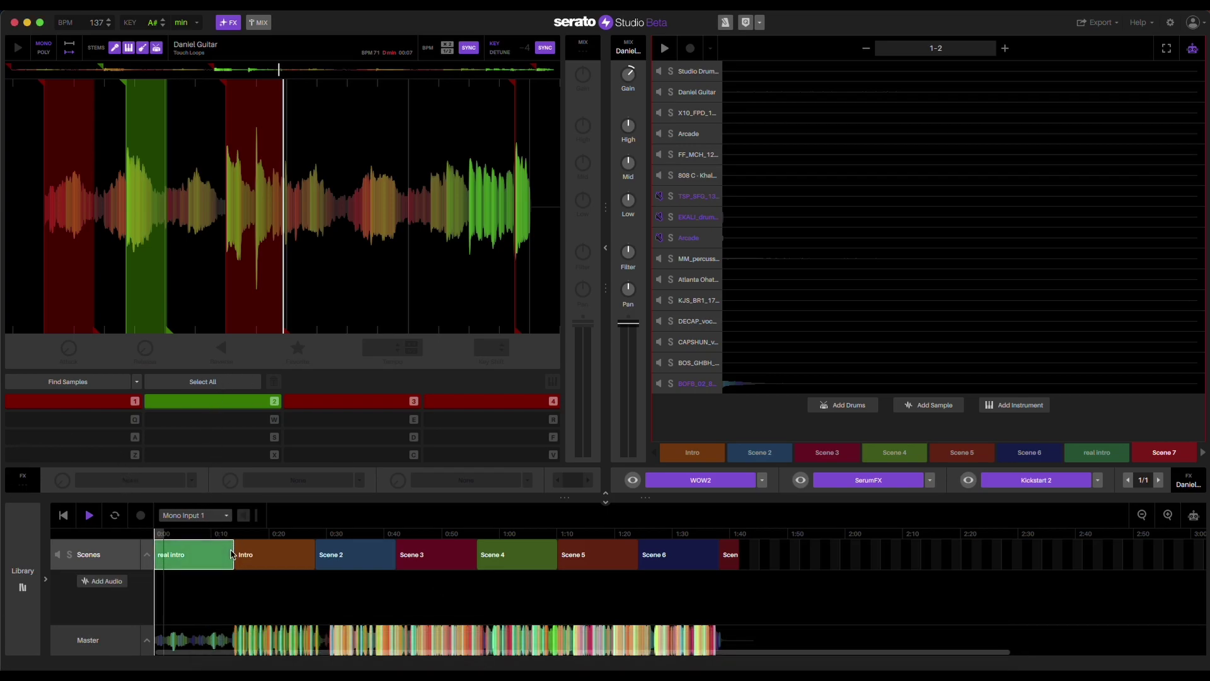
click(265, 555)
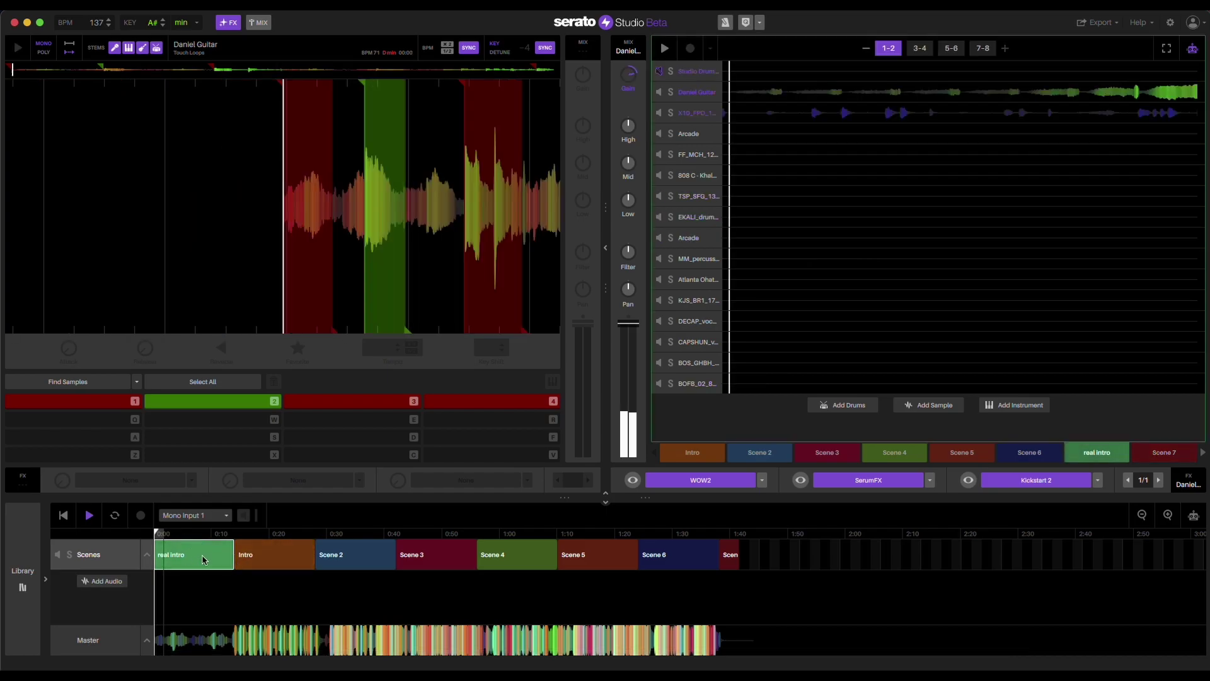
click(362, 563)
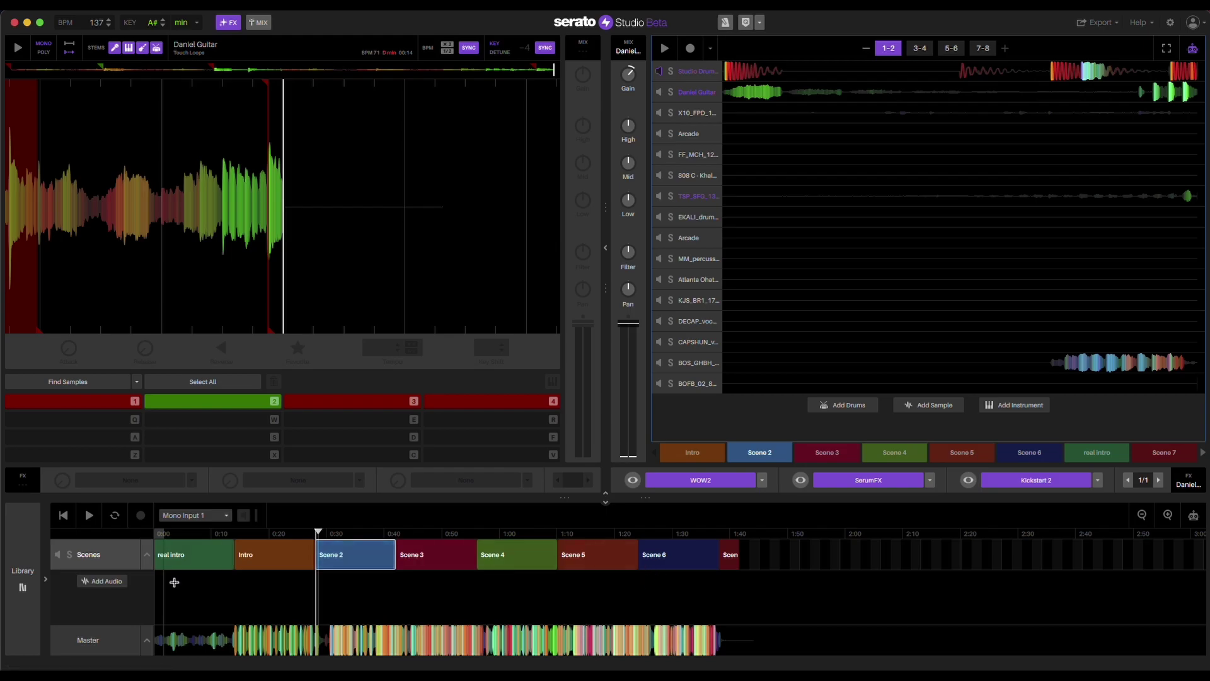
click(95, 641)
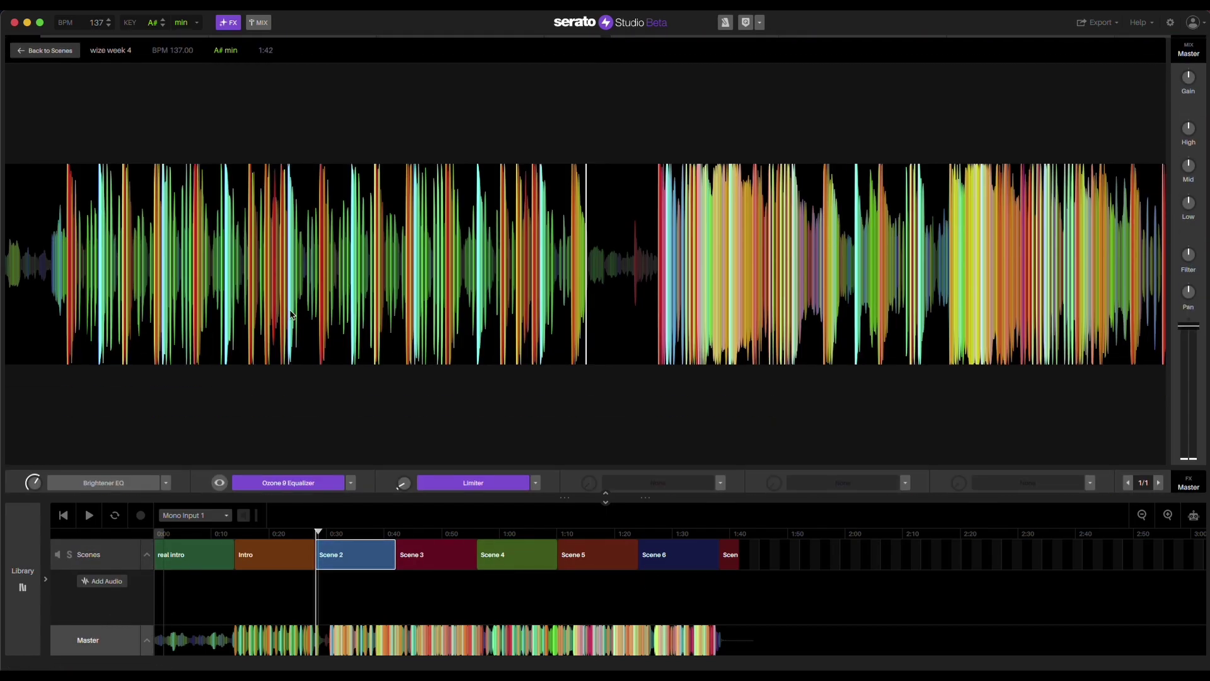
click(58, 50)
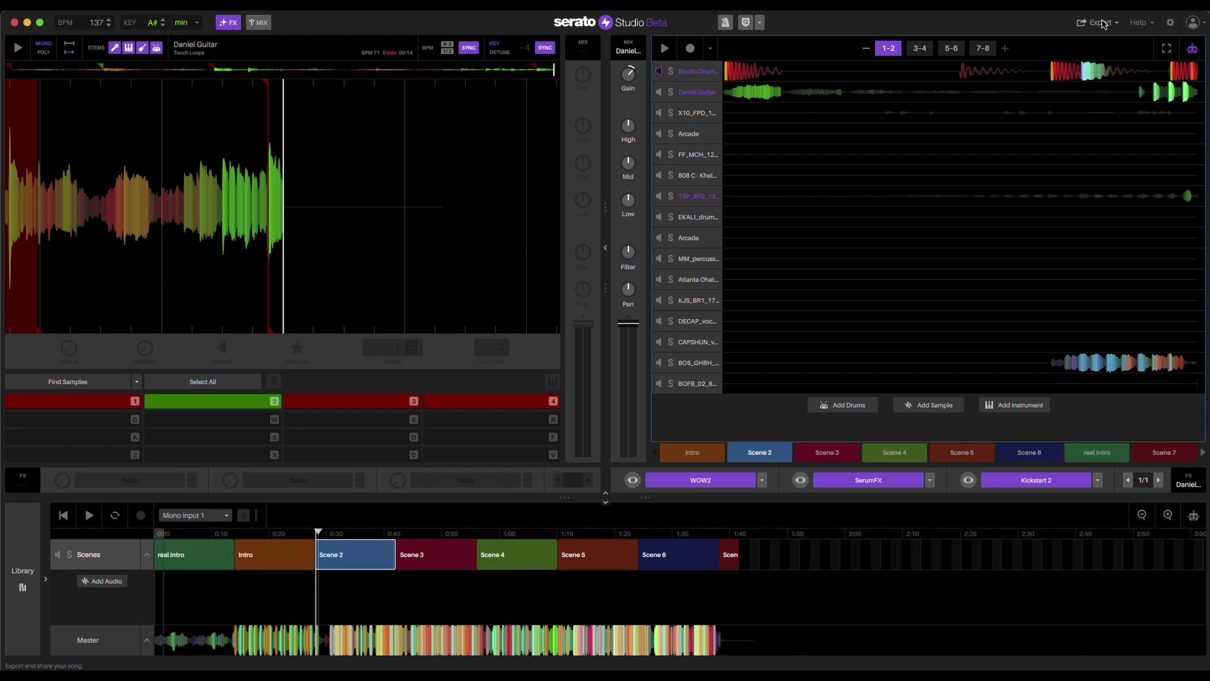
- Turn on Pro Mouse and export the song to Serato Visualizer as studio-track.mp3
click(955, 11)
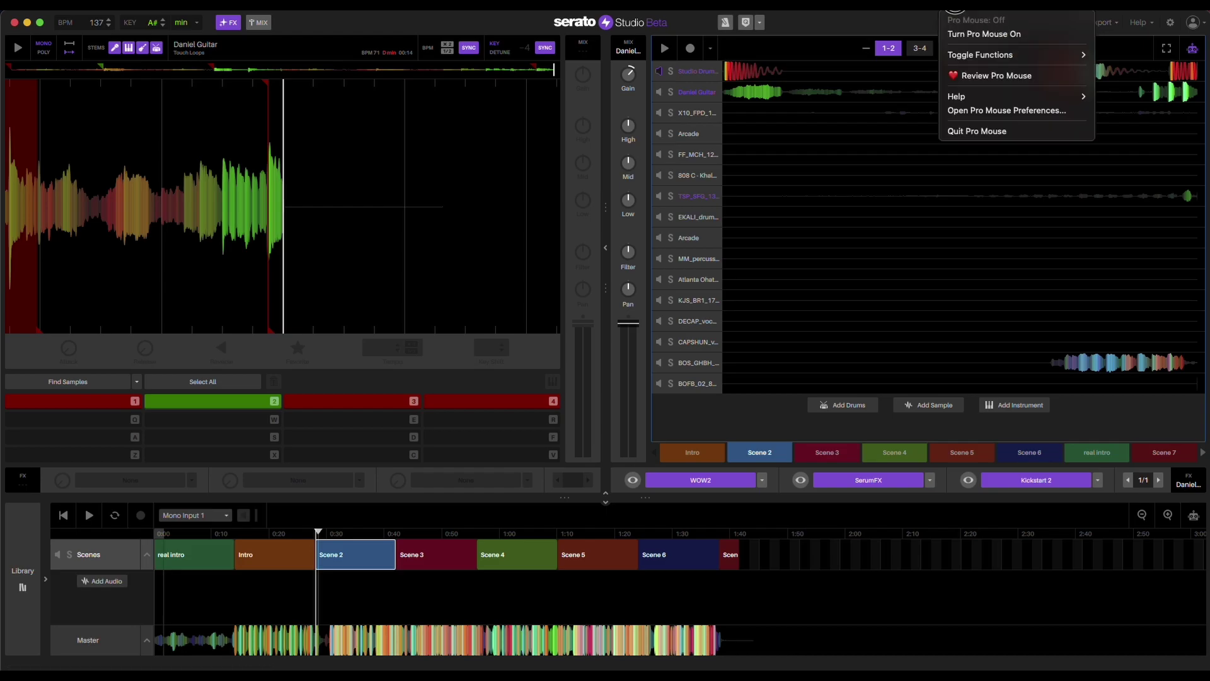
click(983, 34)
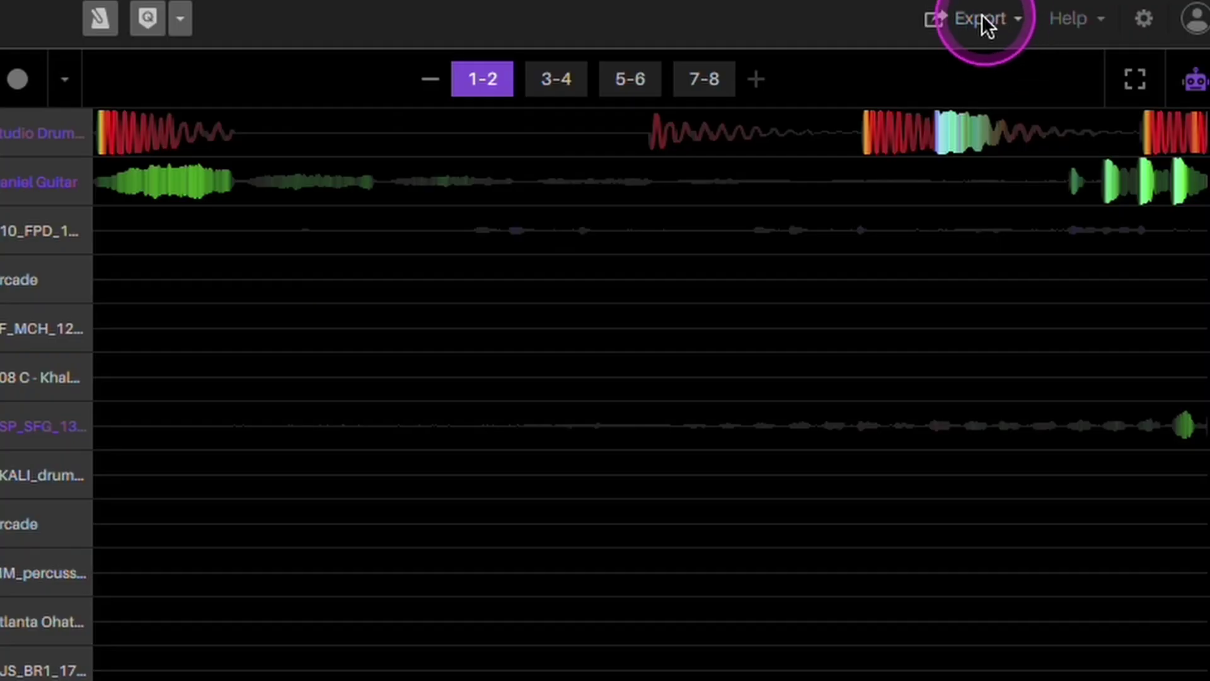
click(996, 22)
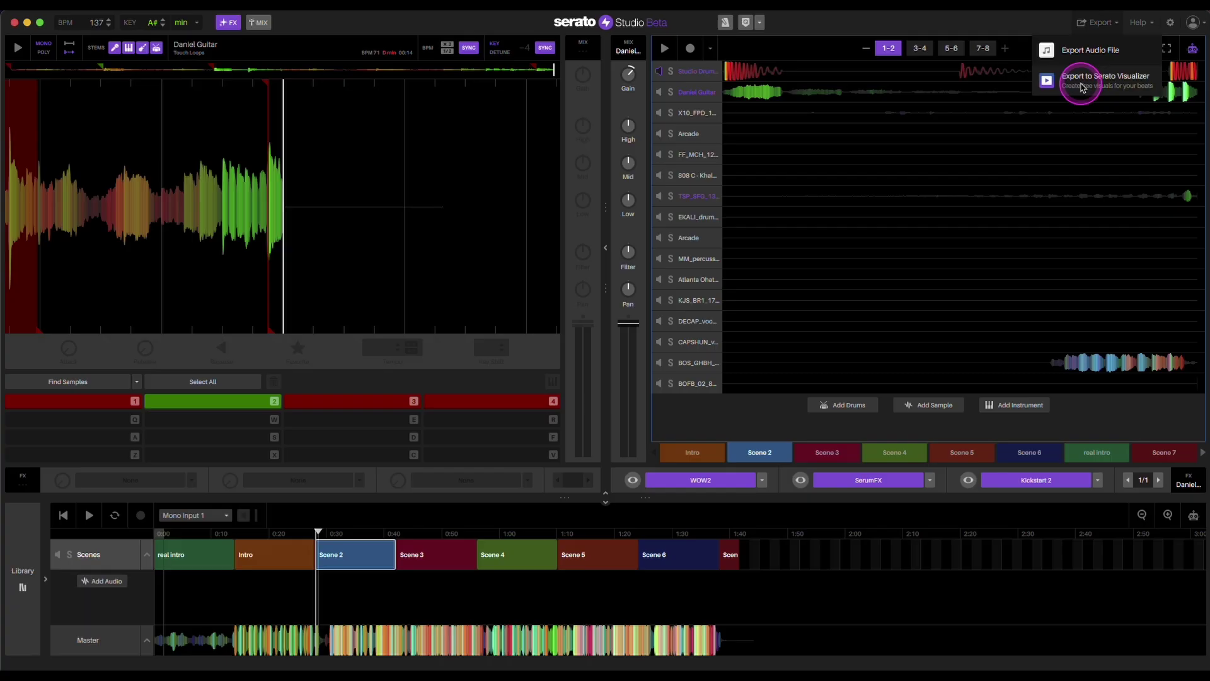
click(933, 160)
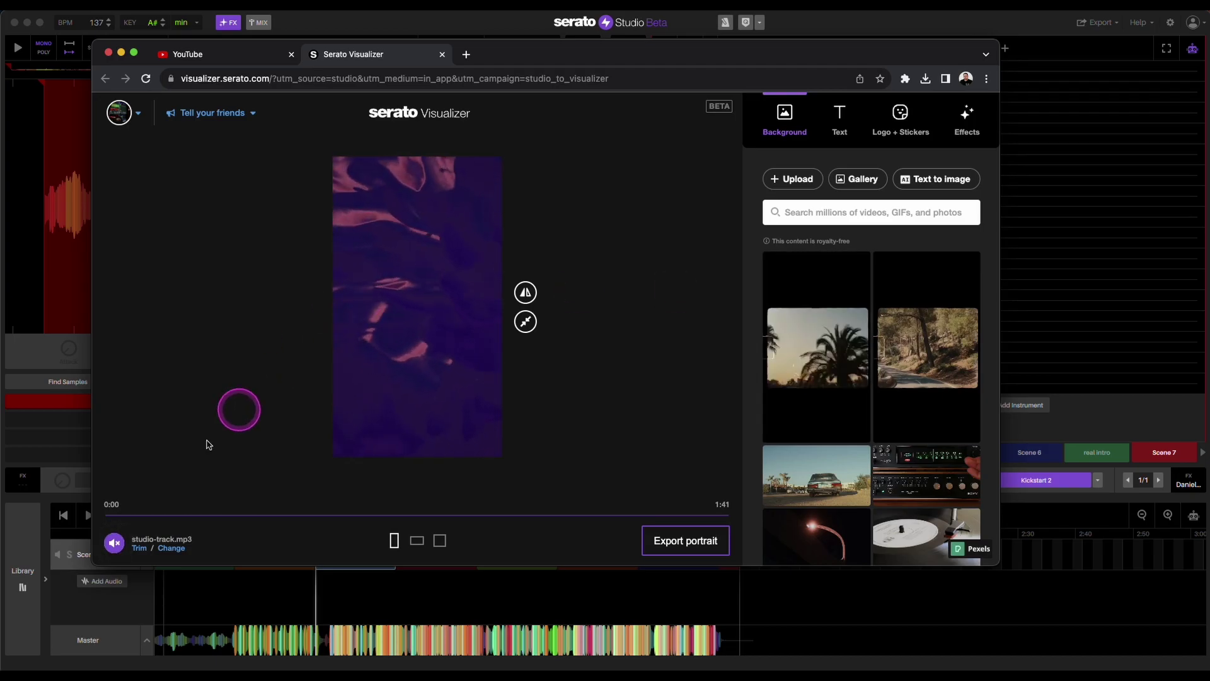
mouse_move(120, 543)
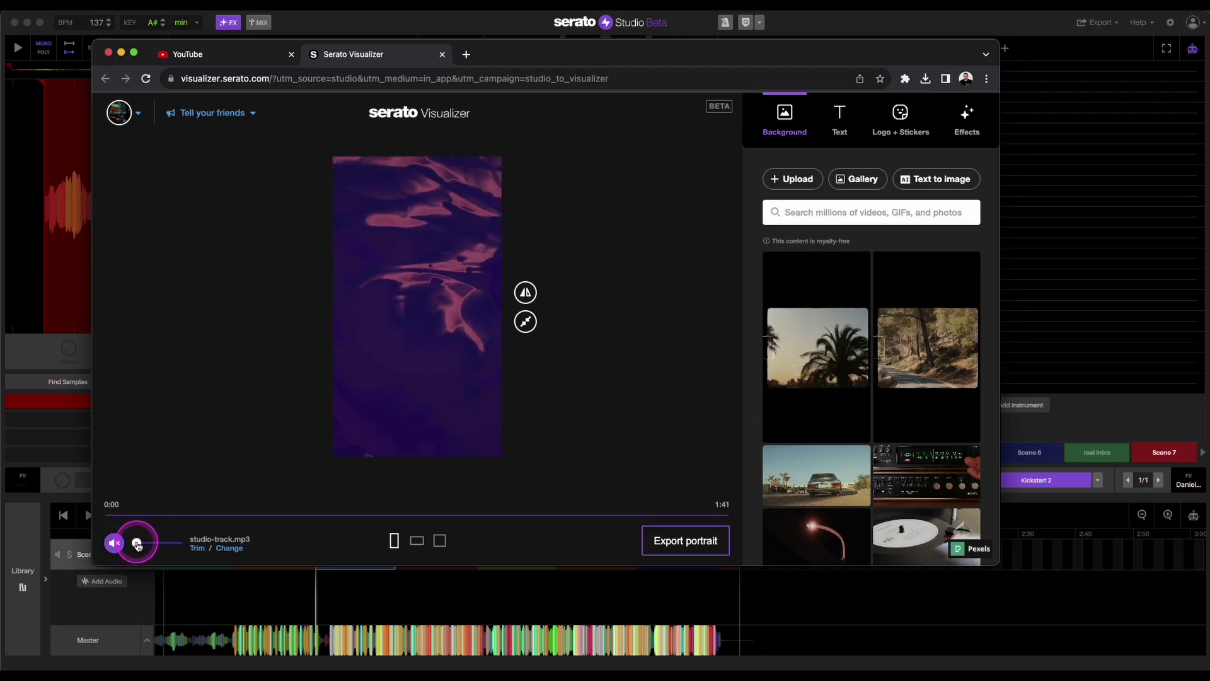
click(140, 543)
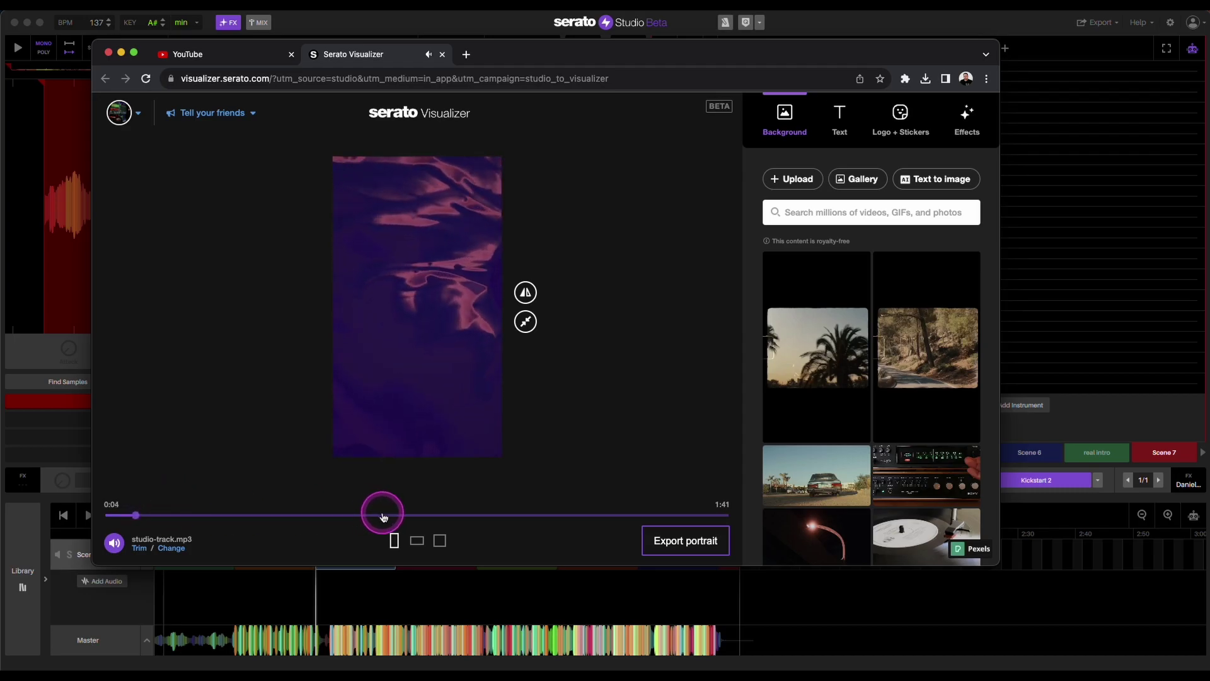
mouse_move(121, 546)
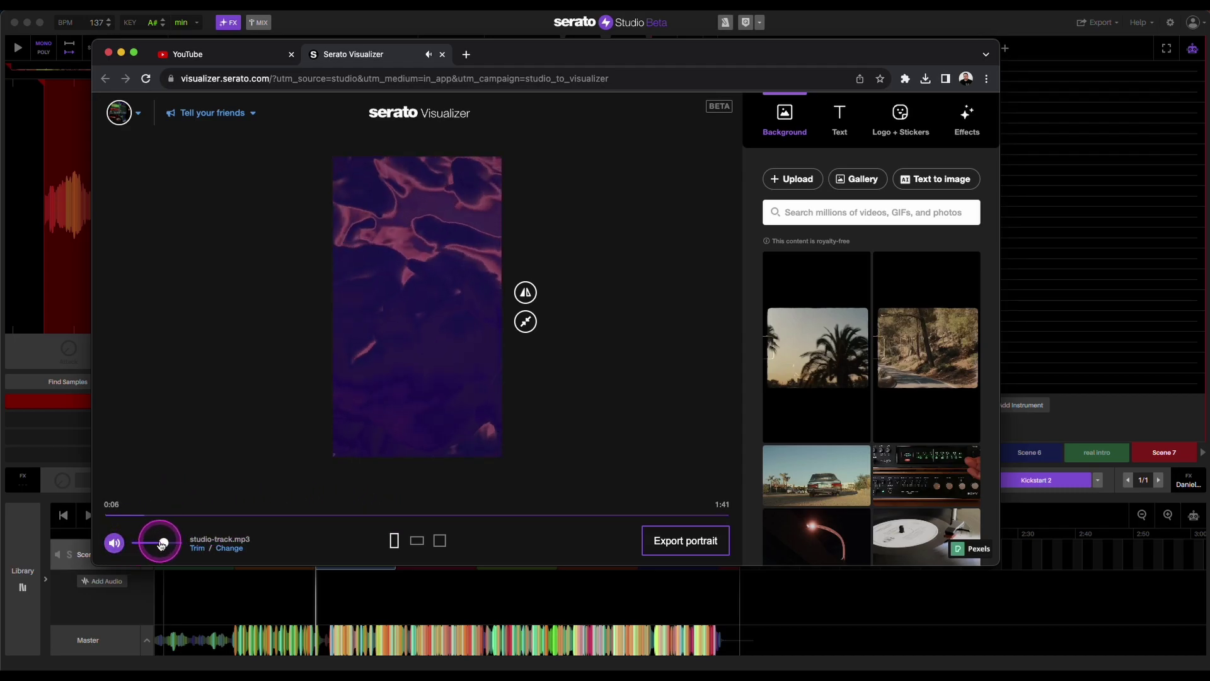
drag(162, 544, 145, 544)
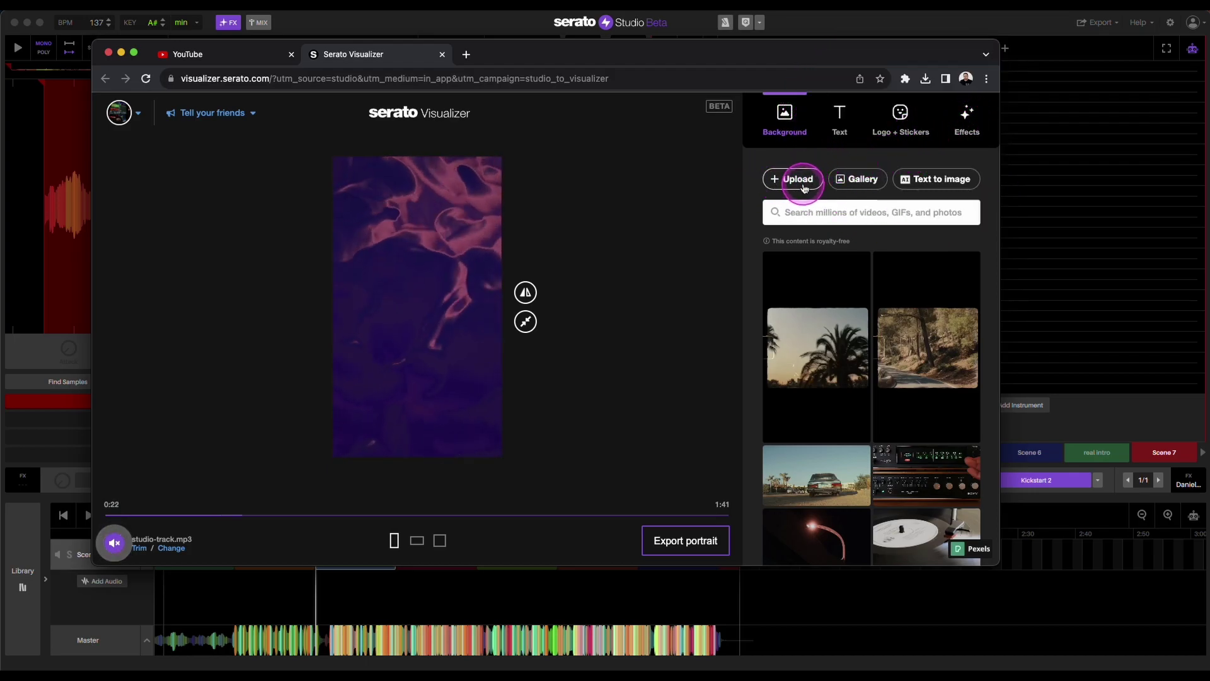
- Try the Upload and Text-to-image background options, closing both without using them
click(798, 181)
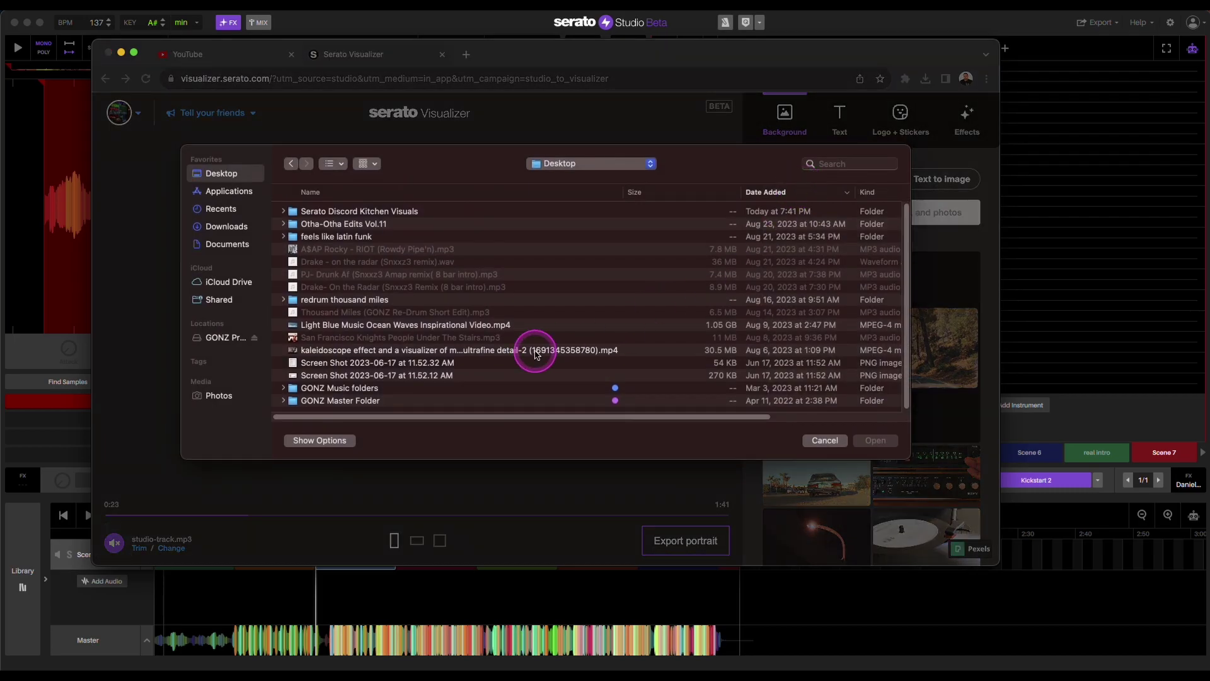
click(820, 424)
click(857, 179)
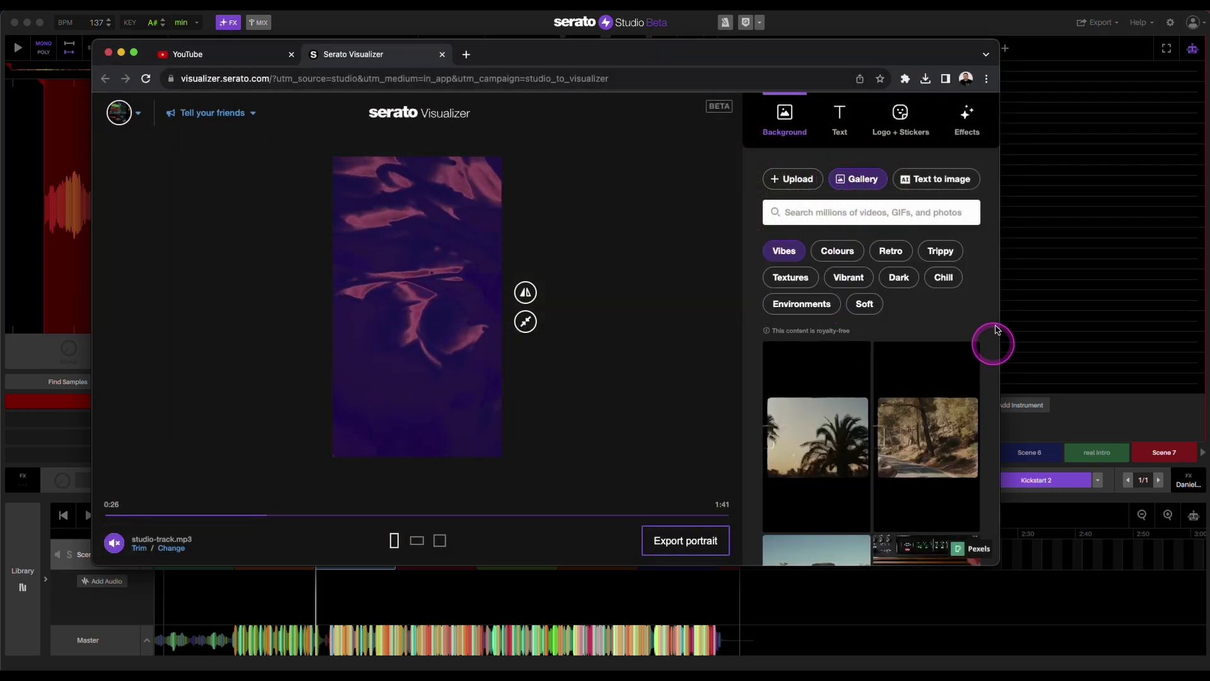
click(928, 179)
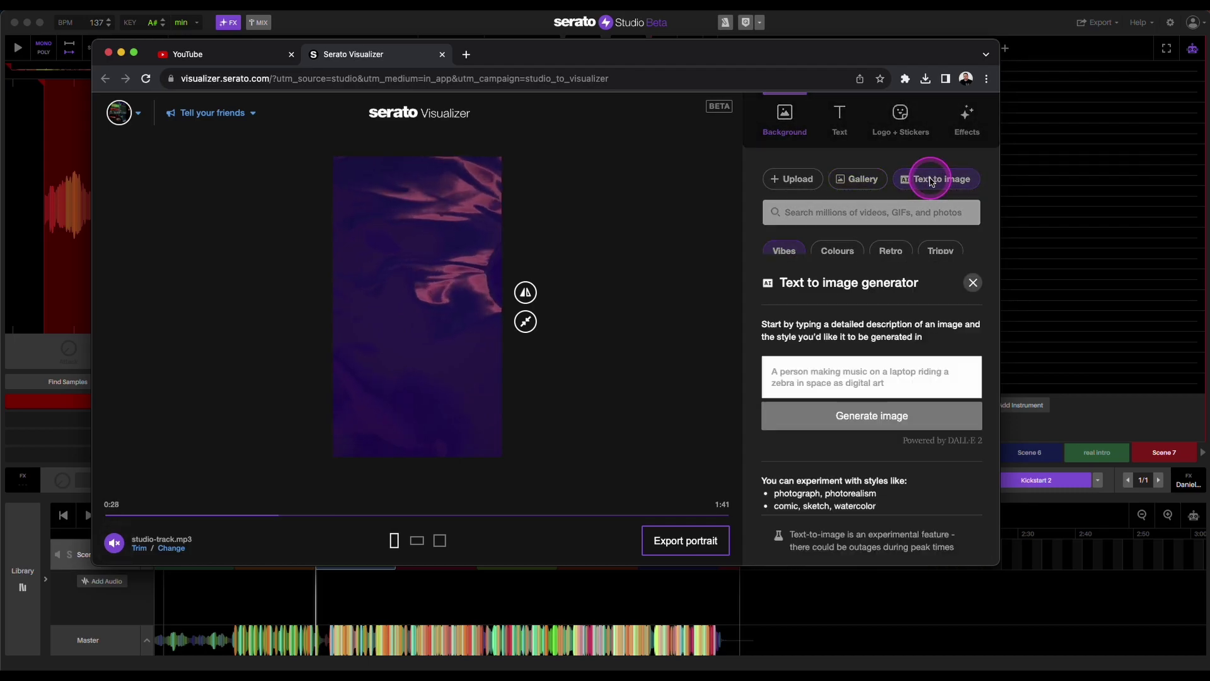
click(853, 246)
click(908, 192)
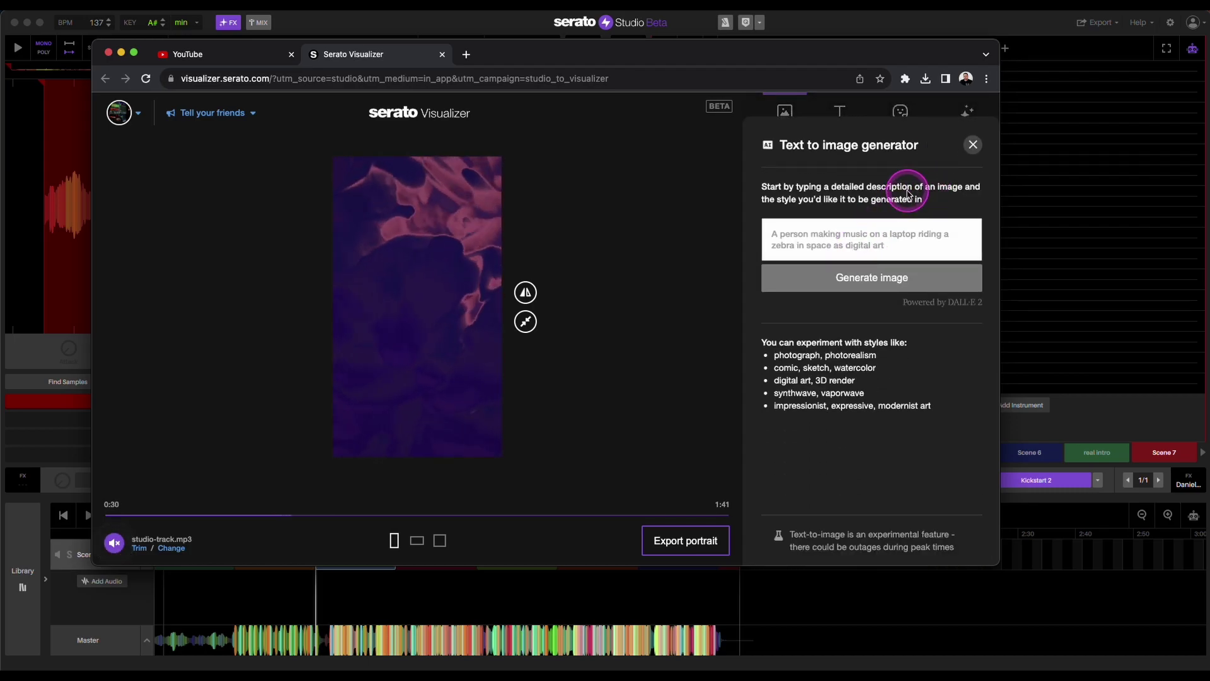
click(973, 144)
- Scroll through the Pexels background gallery of videos and photos
click(850, 248)
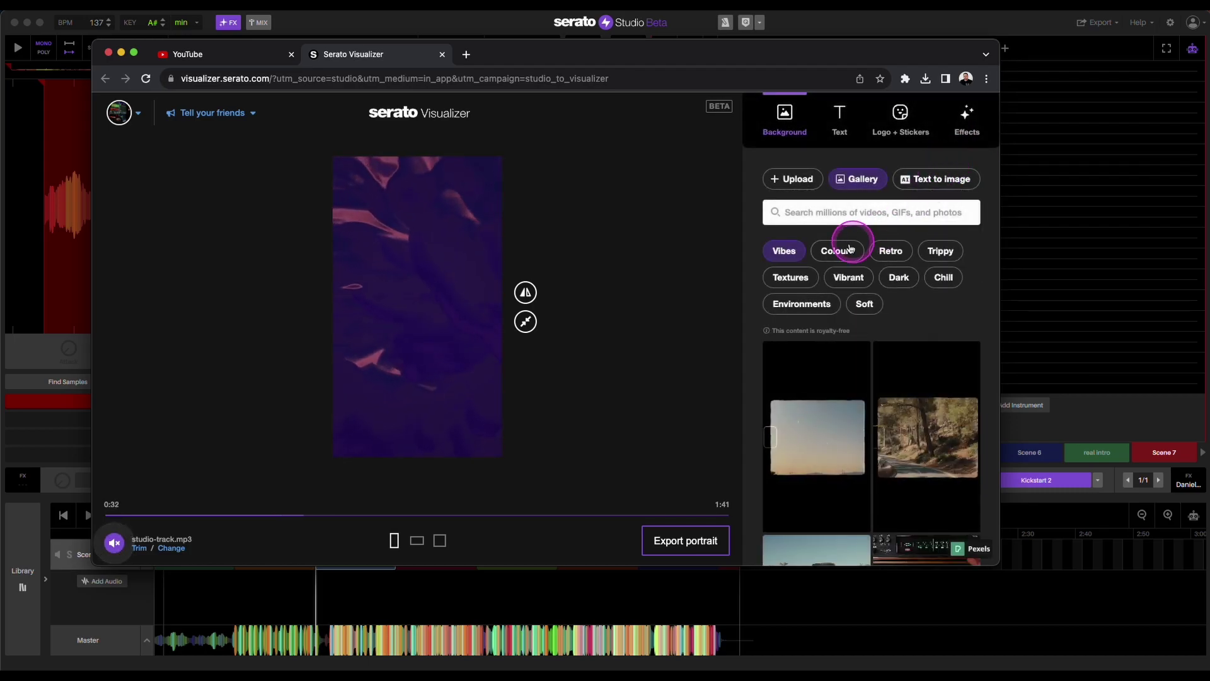
scroll(913, 340, down, 5)
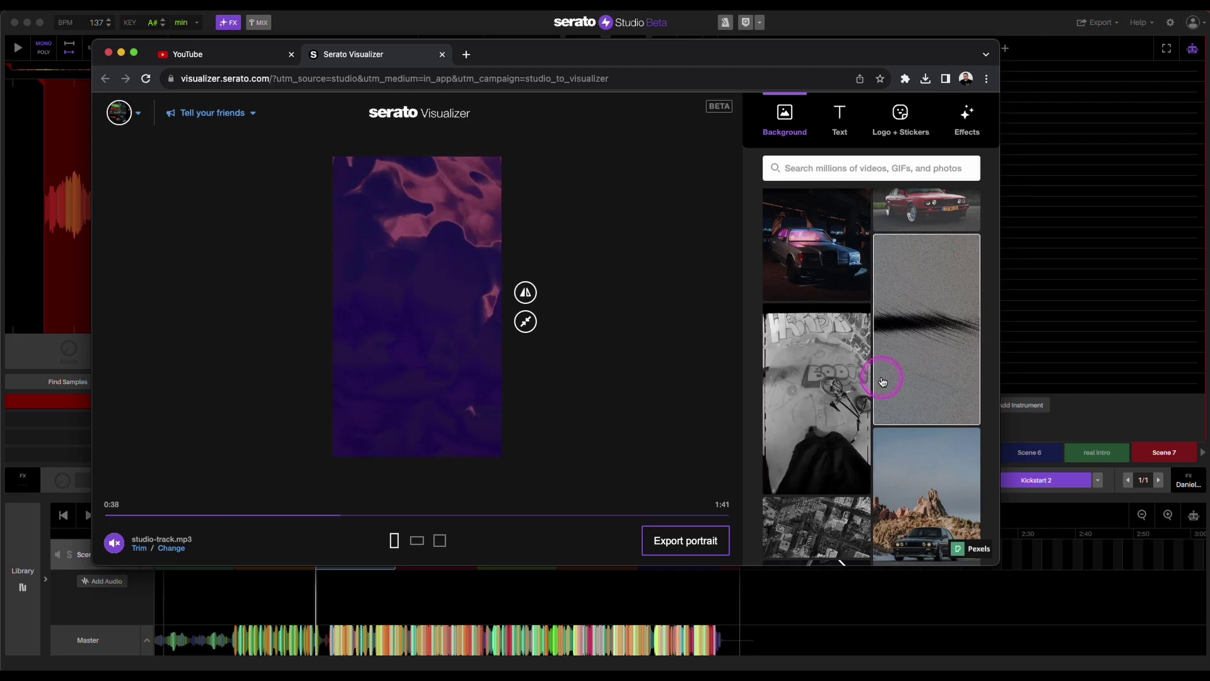
scroll(879, 381, down, 5)
scroll(880, 386, down, 5)
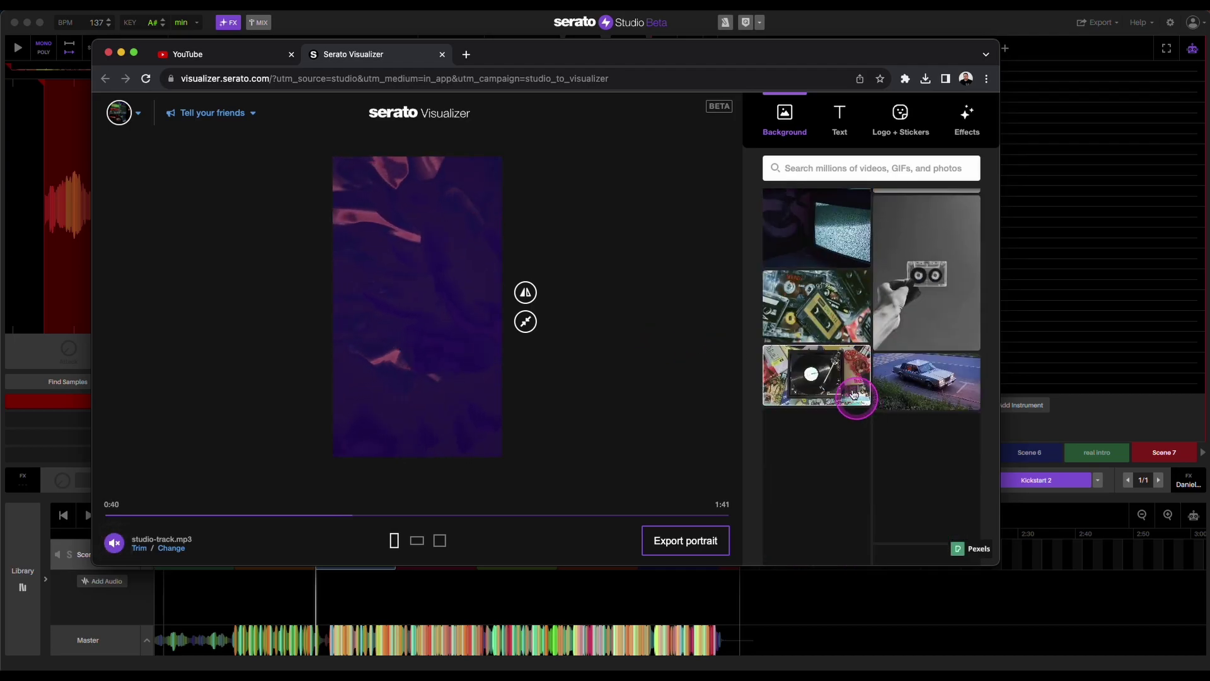
scroll(818, 271, up, 3)
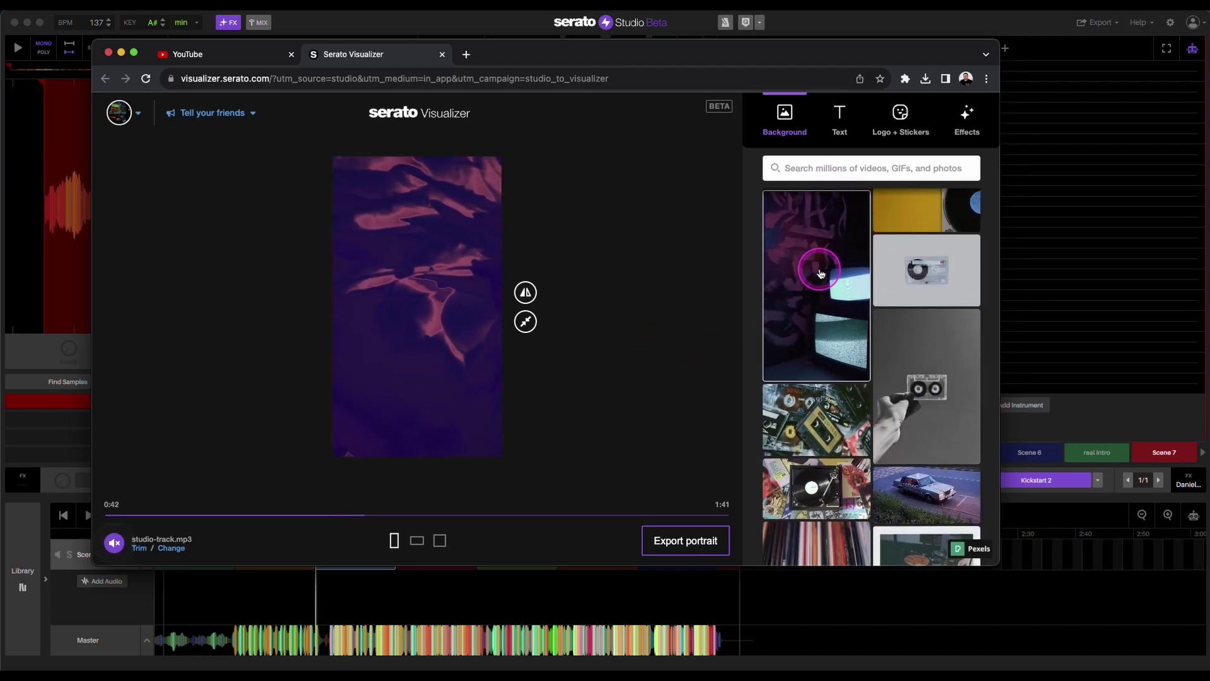
- Apply the graffiti-and-TVs video as the background and test mirroring it horizontally
click(849, 339)
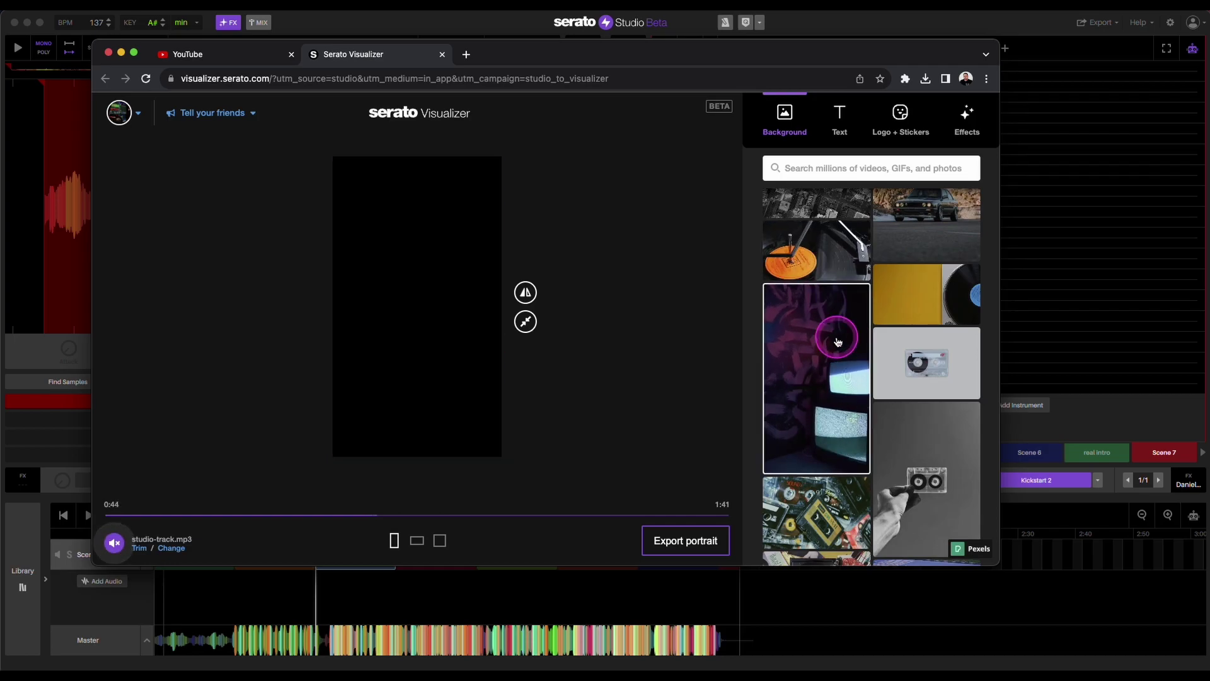
click(281, 269)
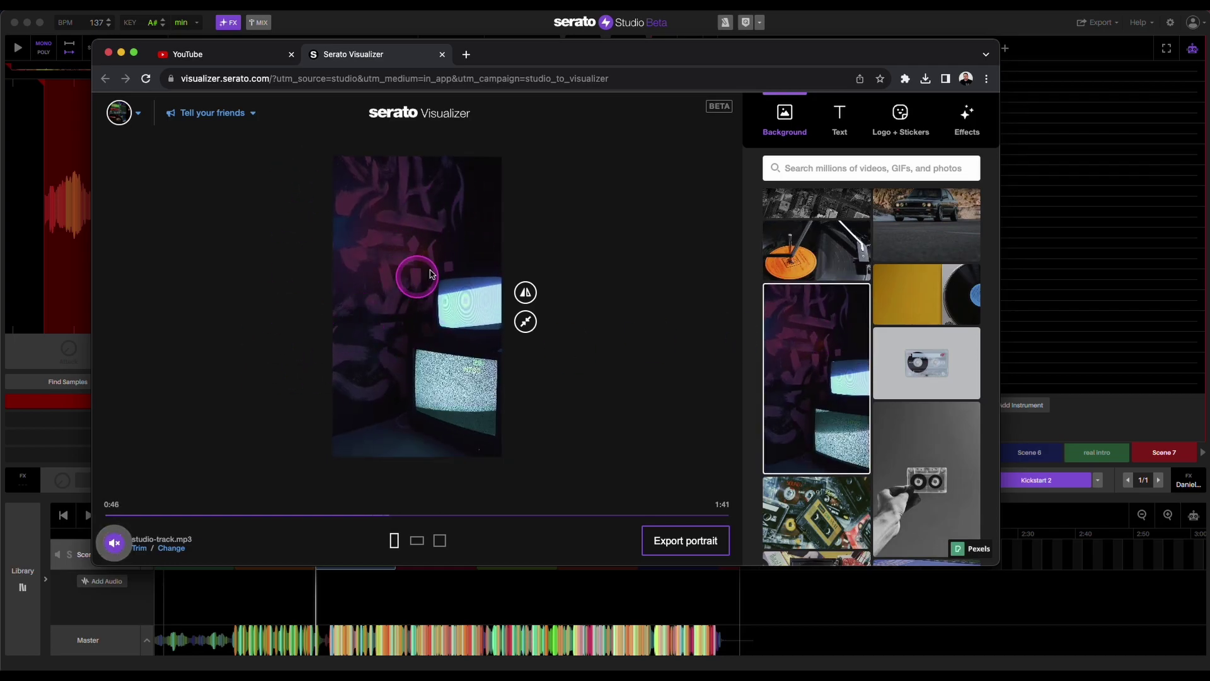
click(525, 293)
click(526, 292)
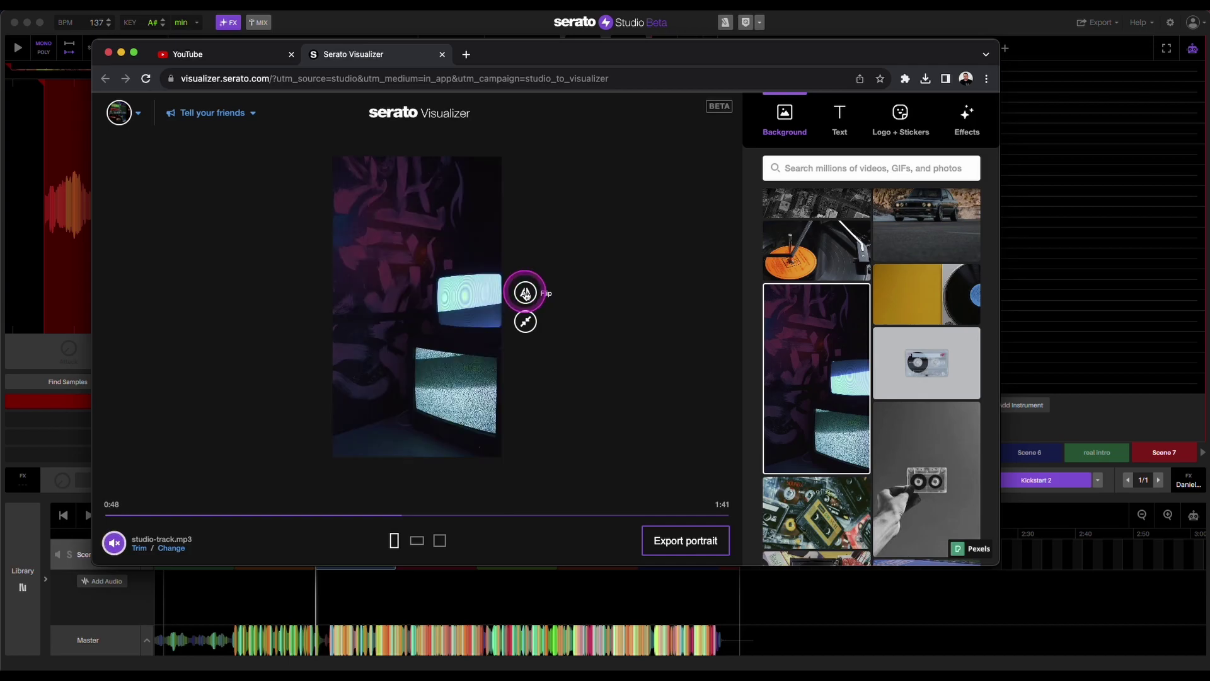
click(526, 293)
click(524, 323)
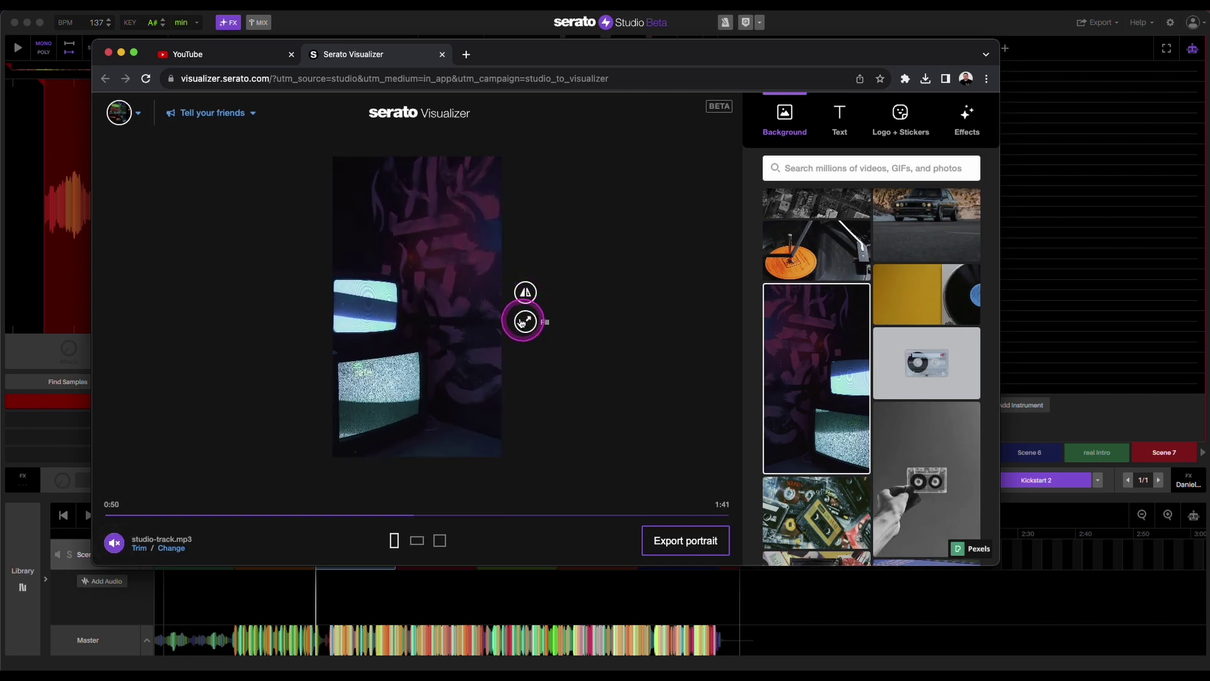
click(270, 336)
click(396, 304)
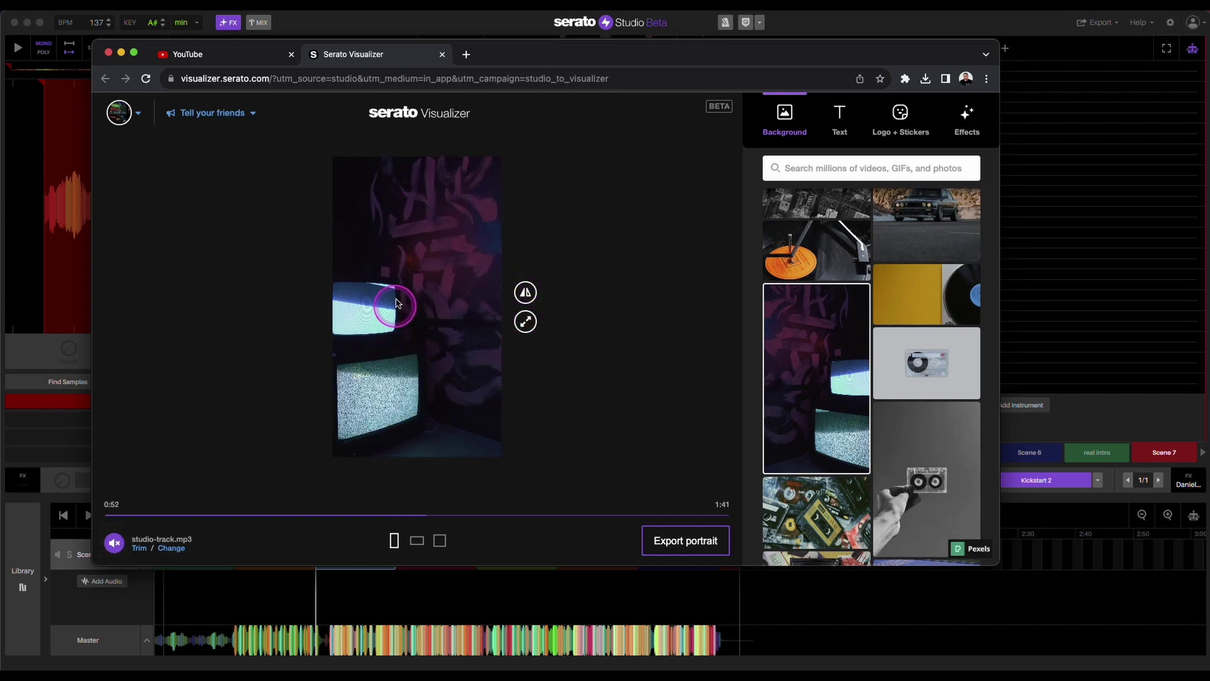
- Make the background fill the frame and set the square aspect ratio
click(396, 540)
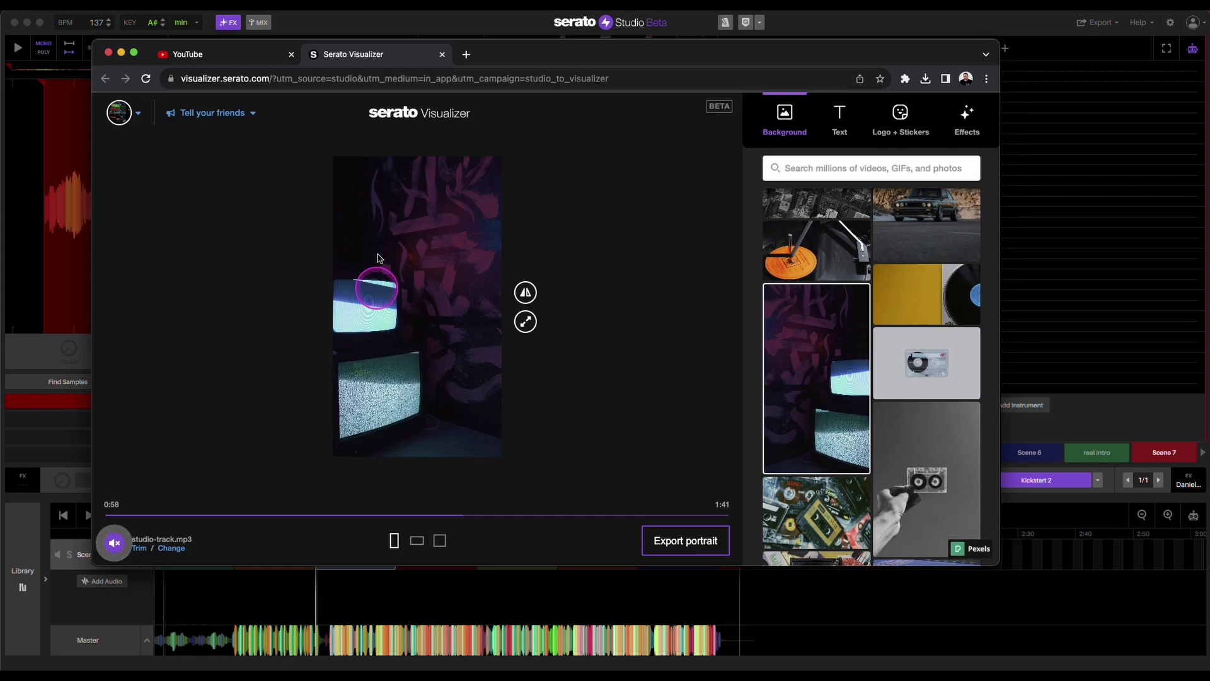
click(417, 539)
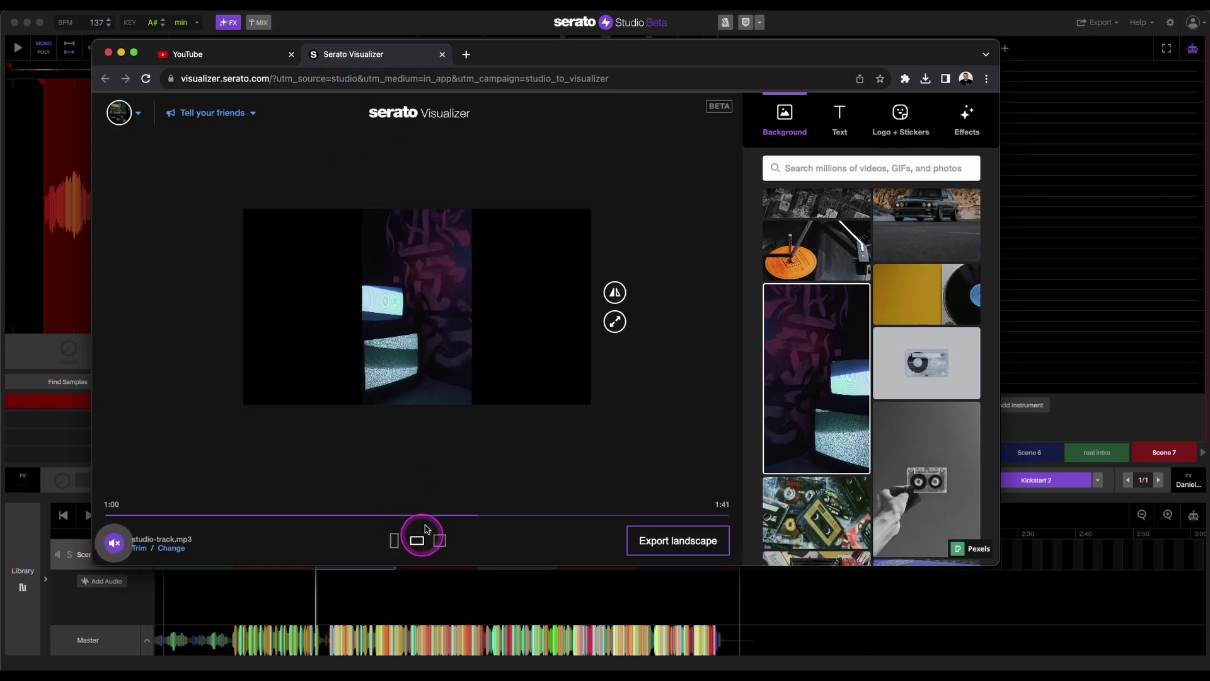
click(615, 323)
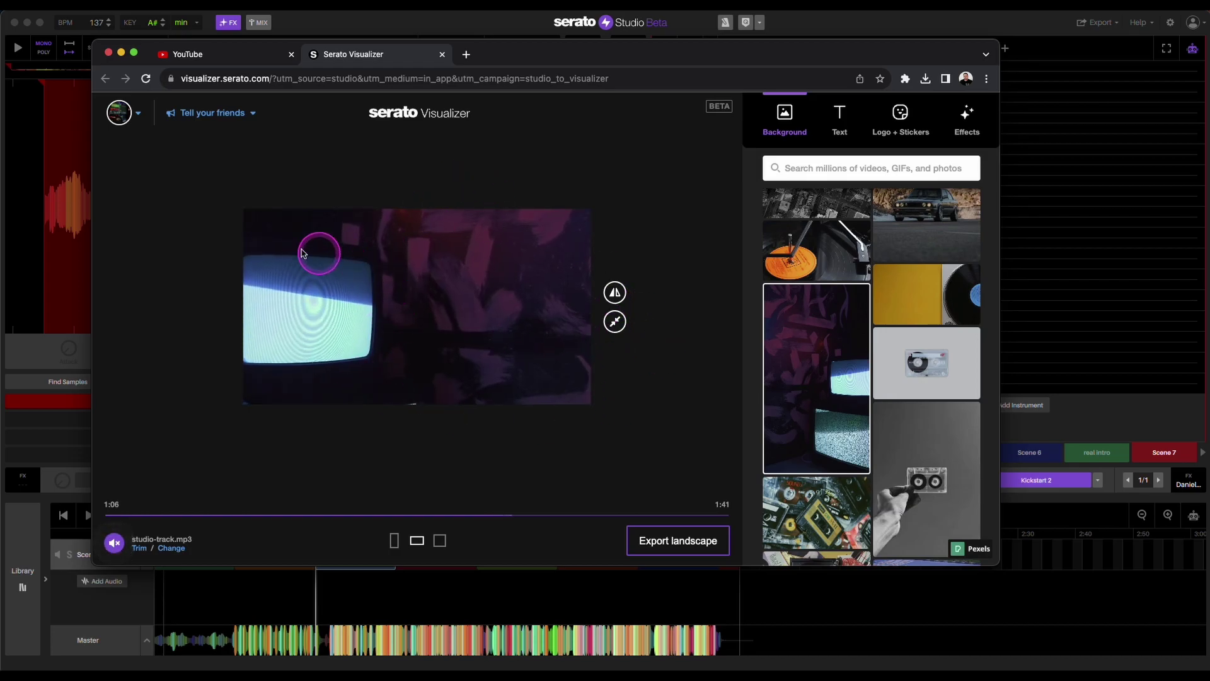
click(440, 540)
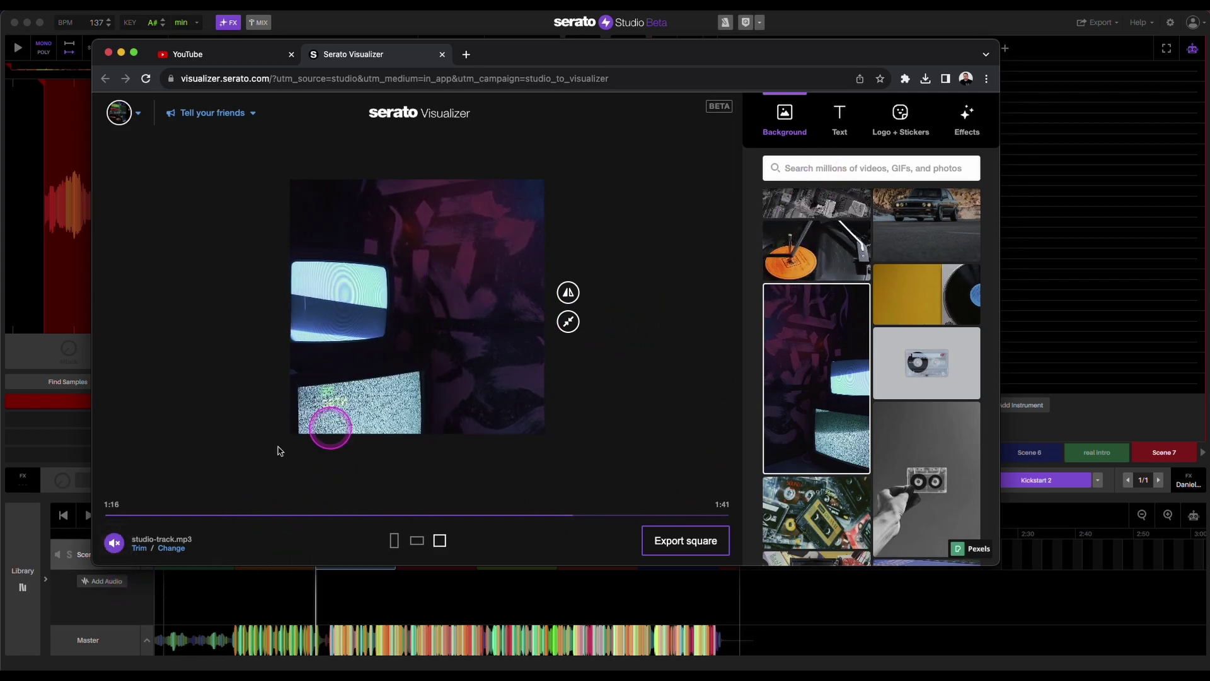
- Unmute the track audio and choose the Heavy font for caption text
click(132, 516)
click(117, 543)
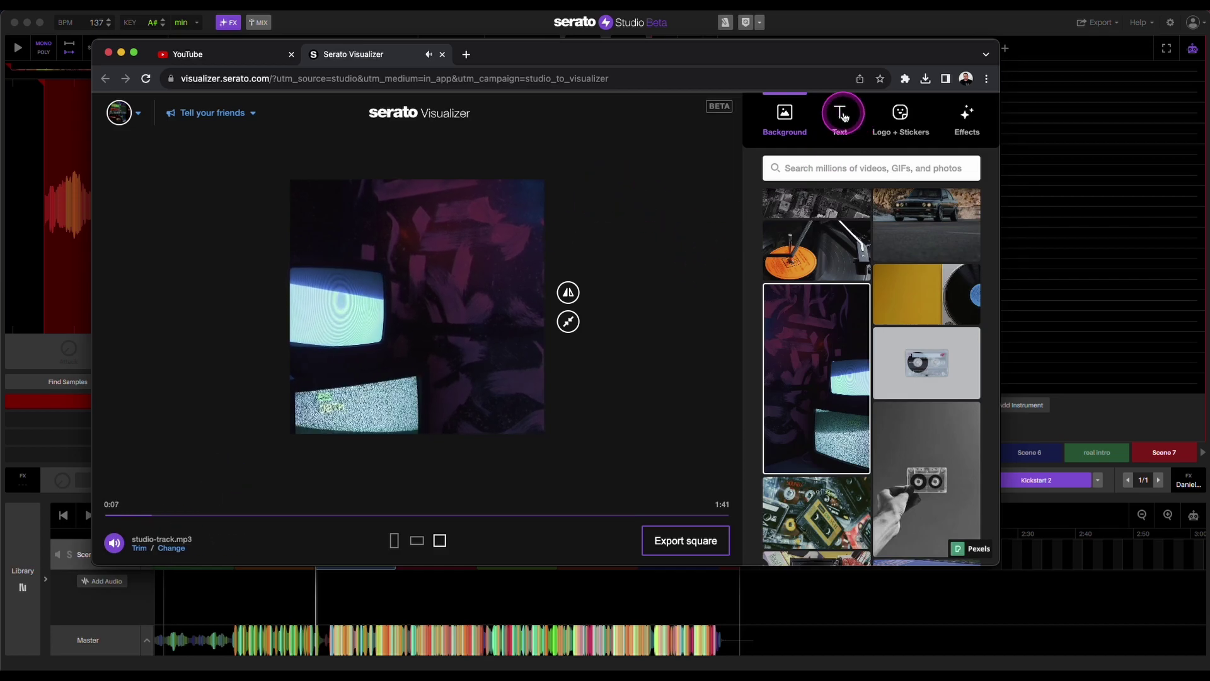
click(842, 119)
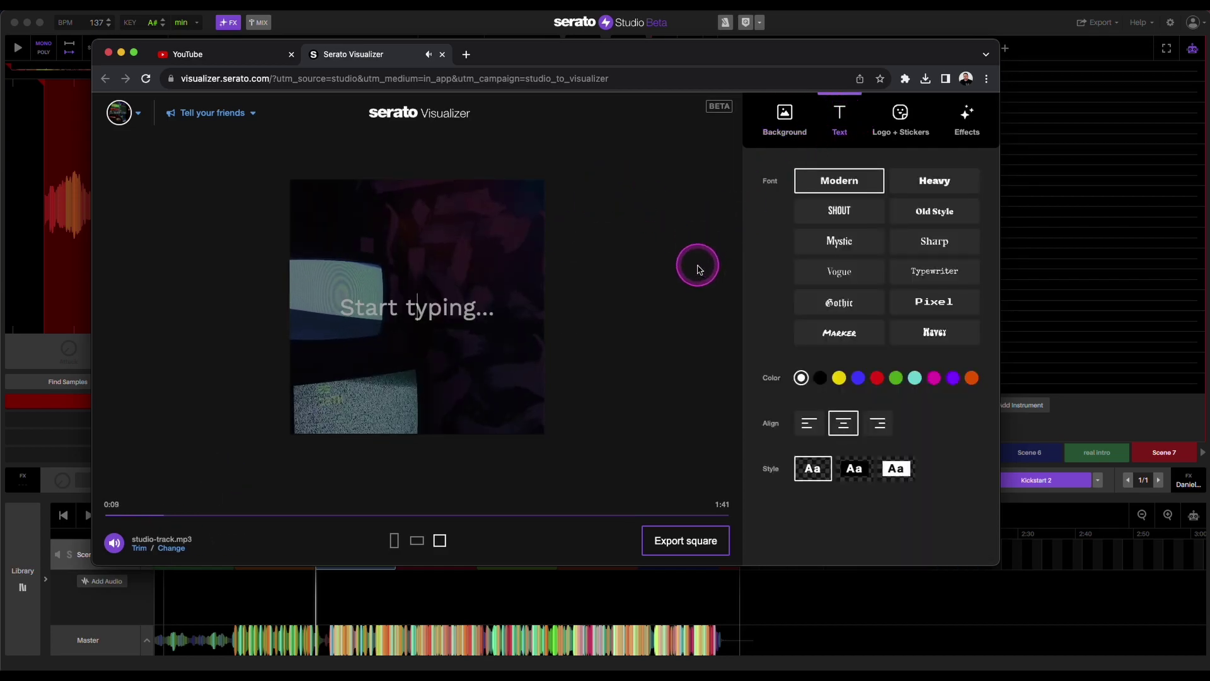
mouse_move(112, 548)
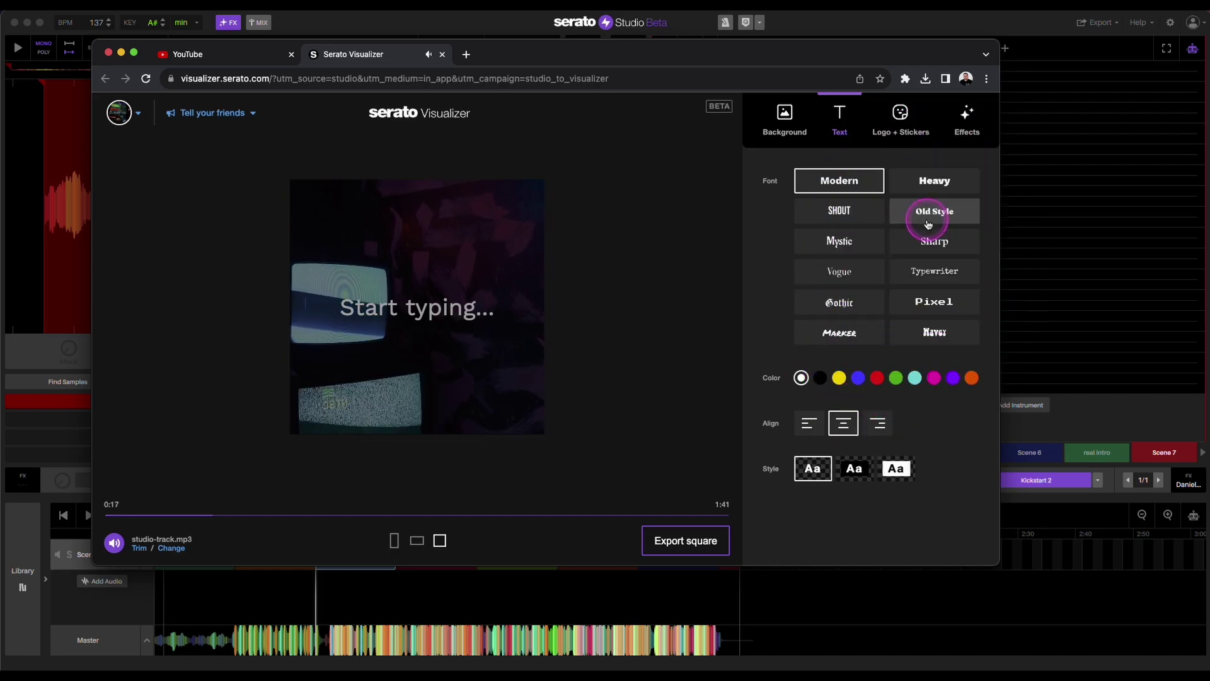
click(924, 187)
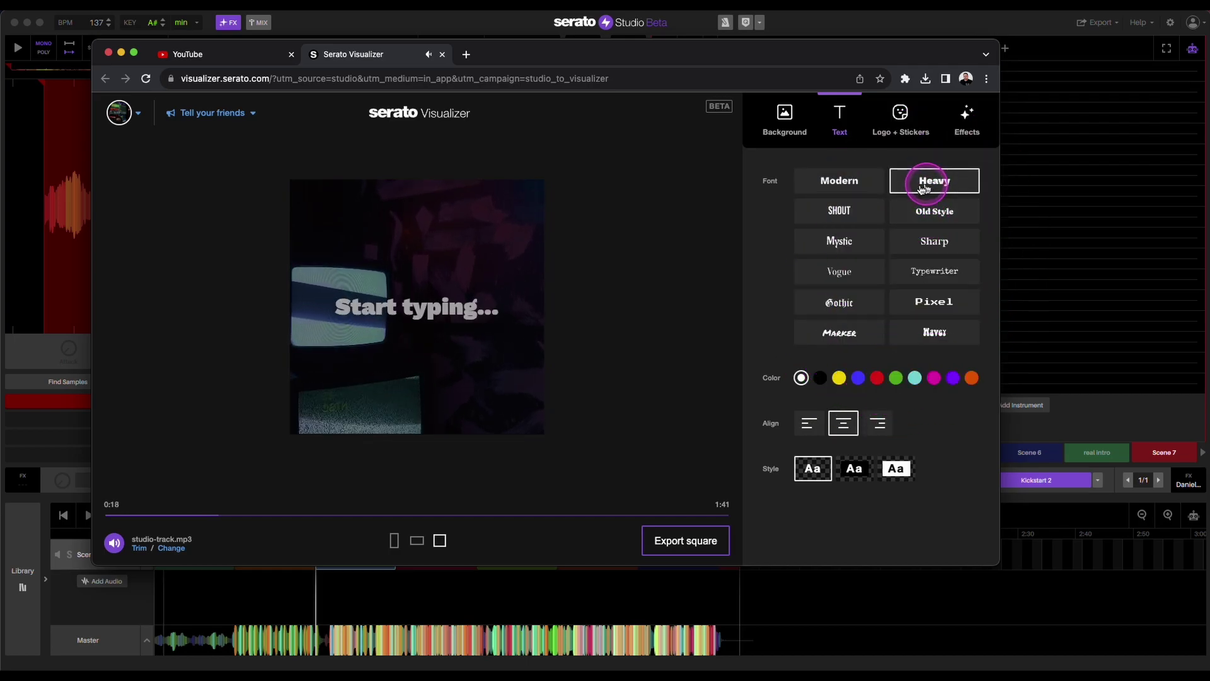
- Type the caption 'Check this beat' and drag it to the top of the video
click(481, 309)
text(Test Beat)
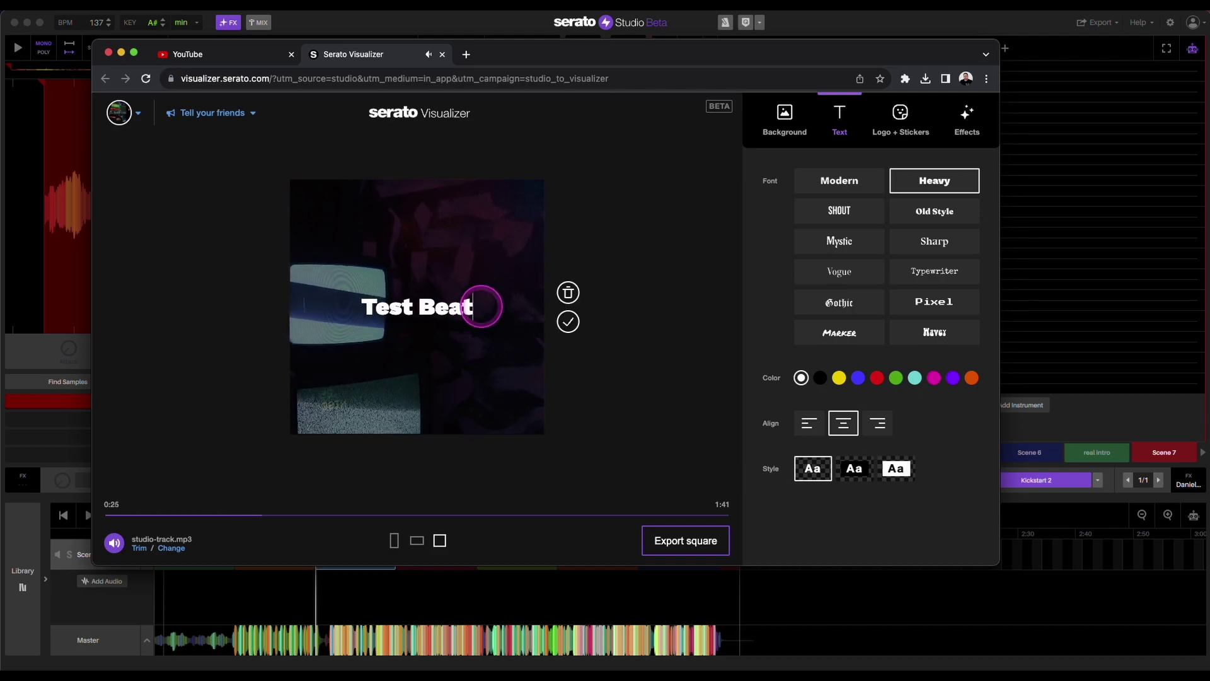
key(BackSpace)
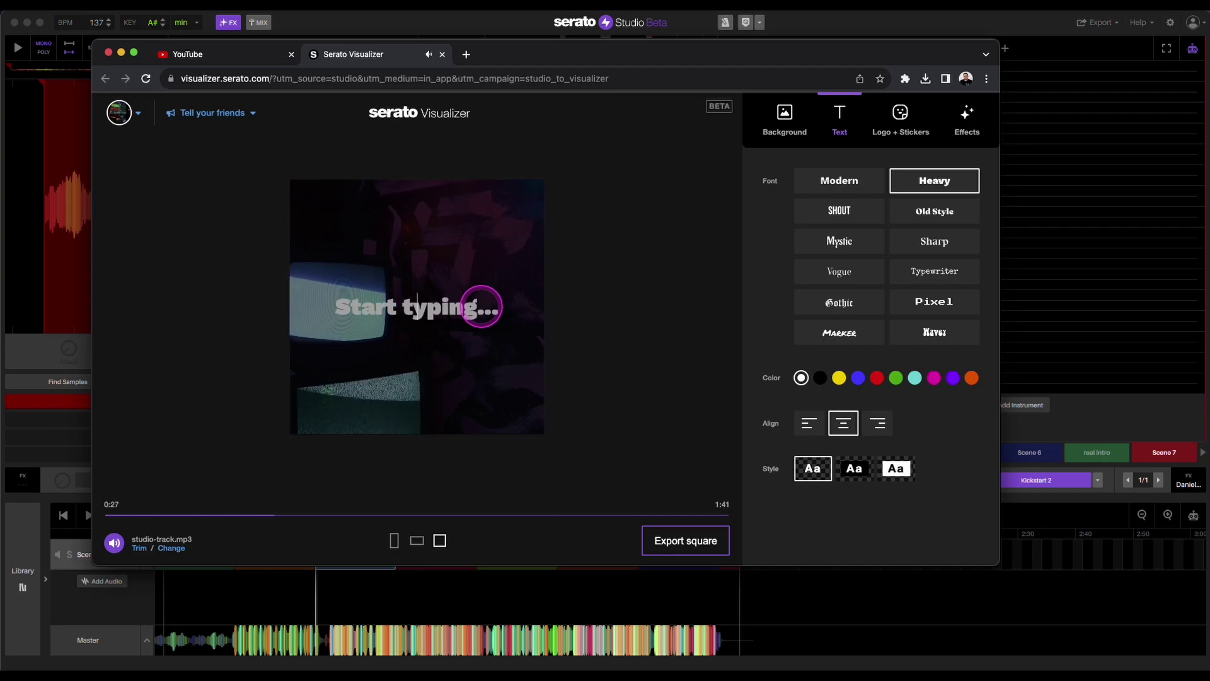
text(N)
key(BackSpace)
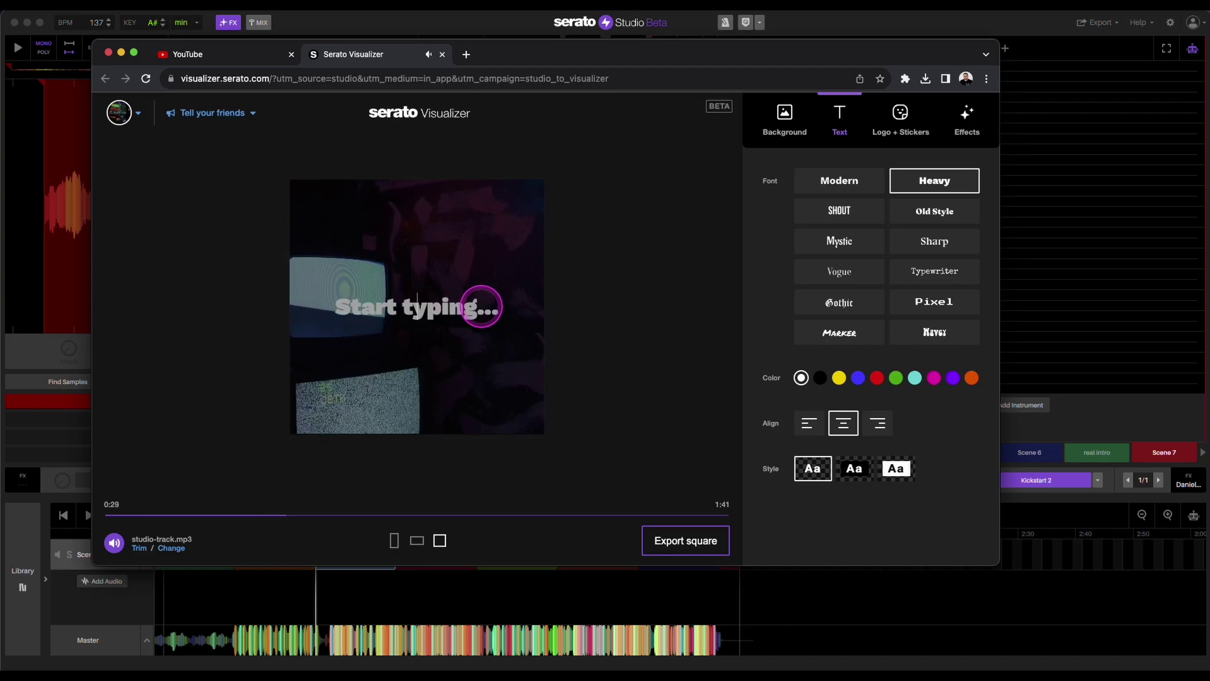
text(Check this beat)
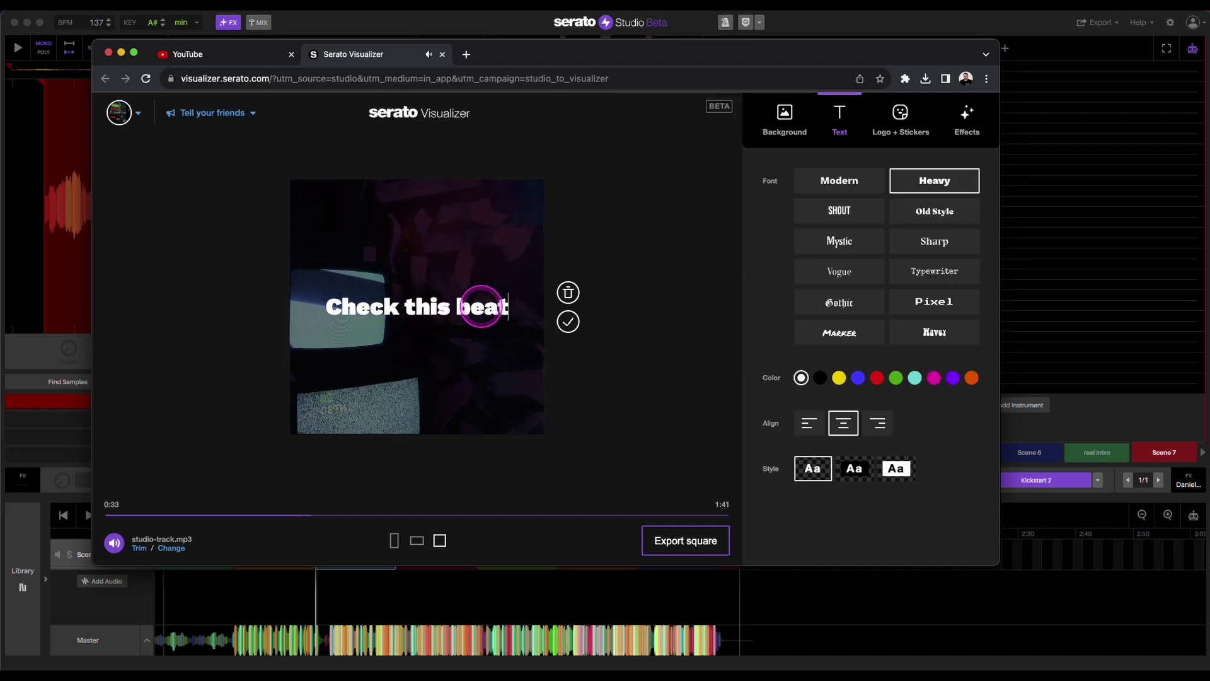
key(Return)
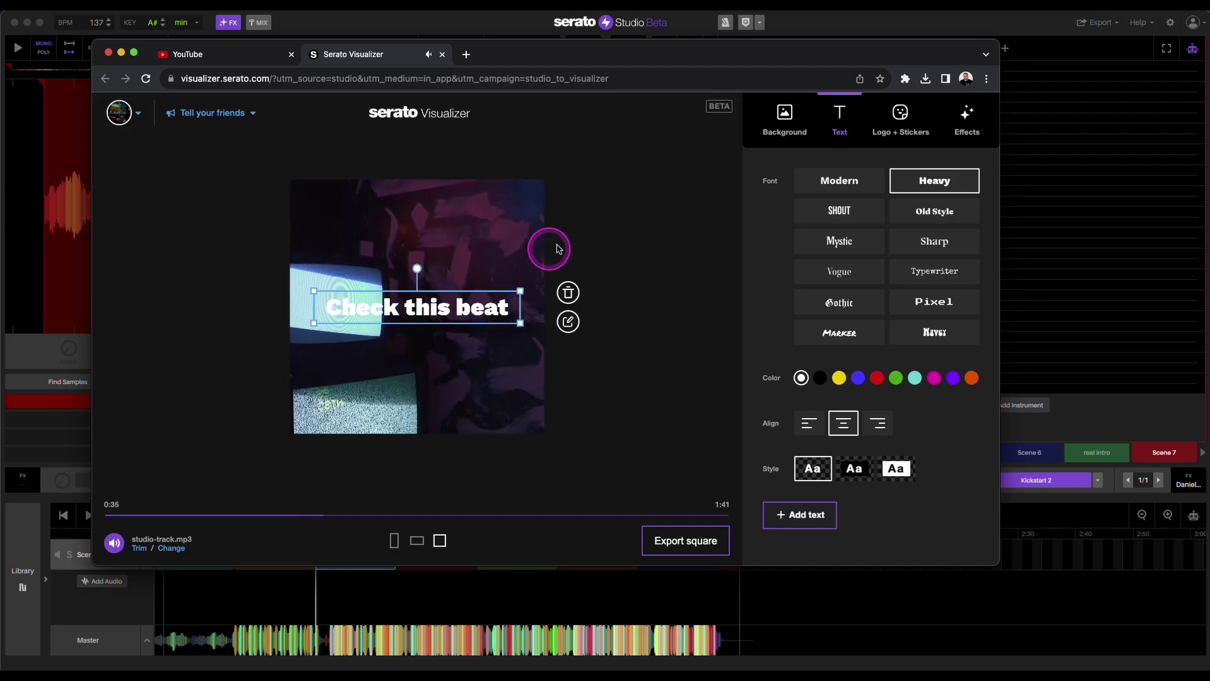
drag(438, 308, 442, 215)
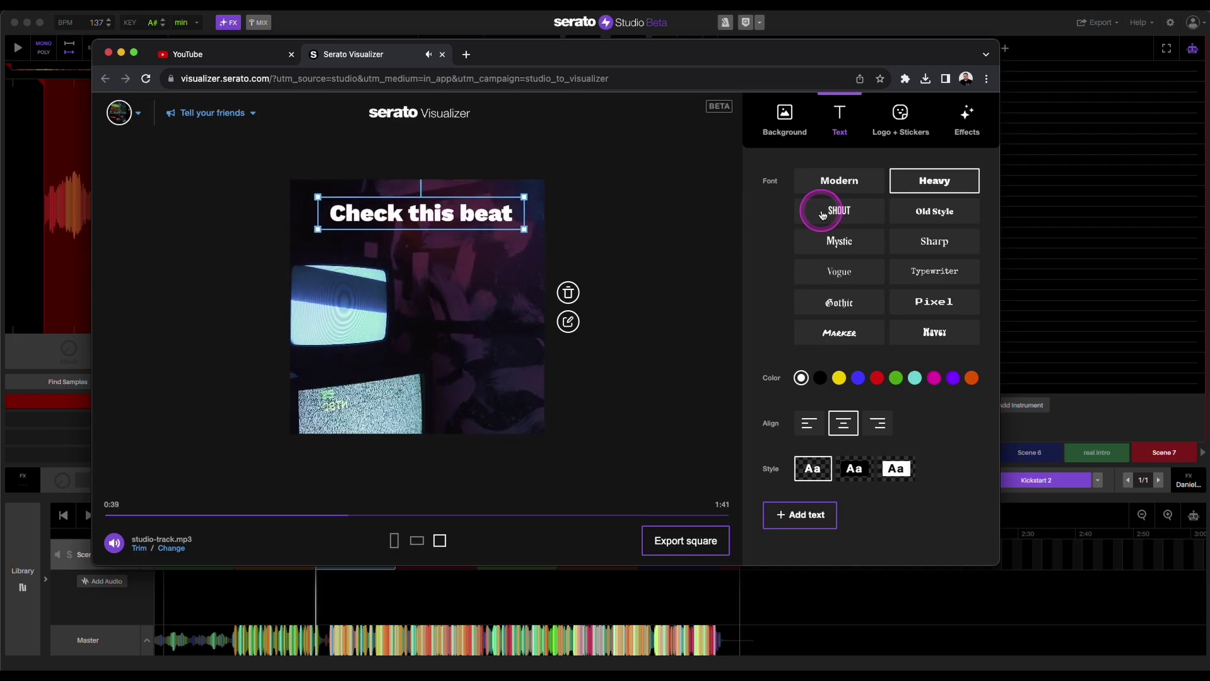
- After briefly trying VHS, place the one-eyed headphones sticker in the video's right half
click(976, 117)
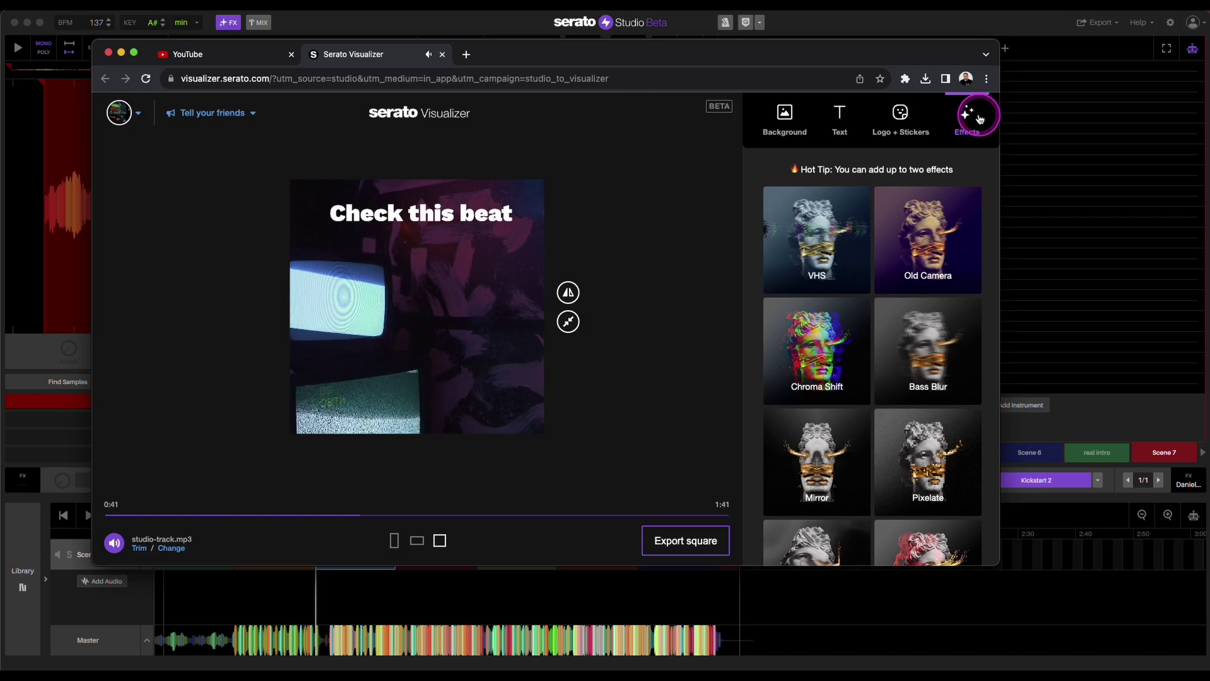
click(870, 205)
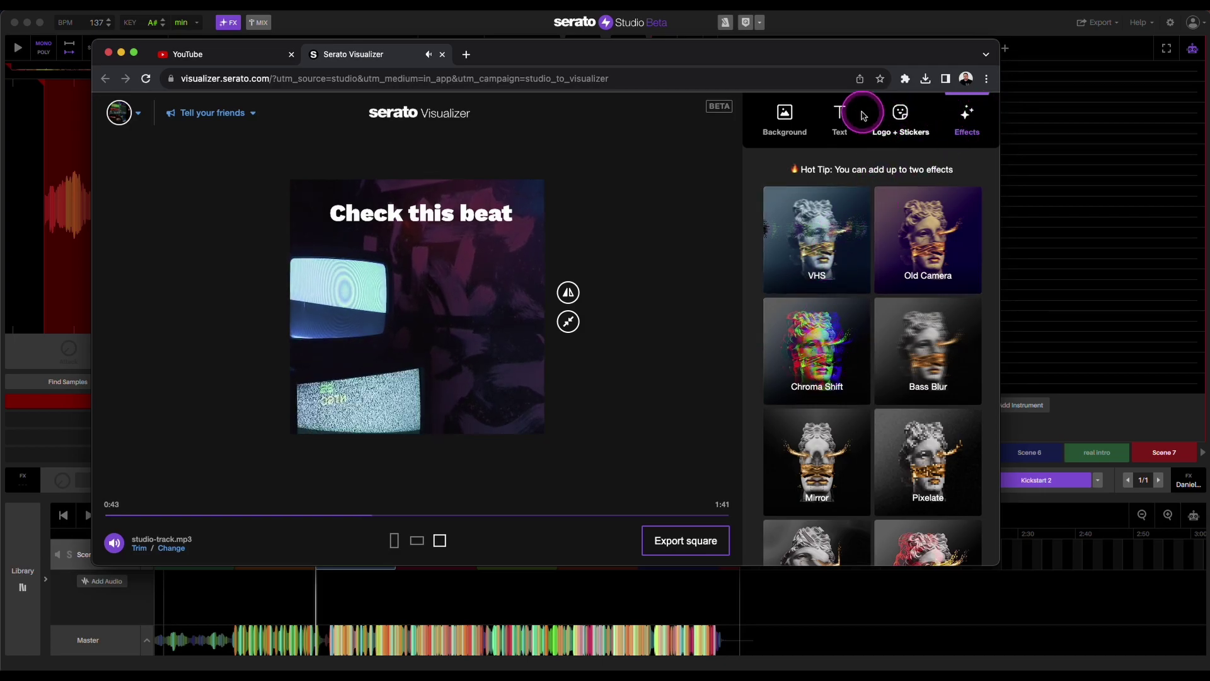
click(897, 114)
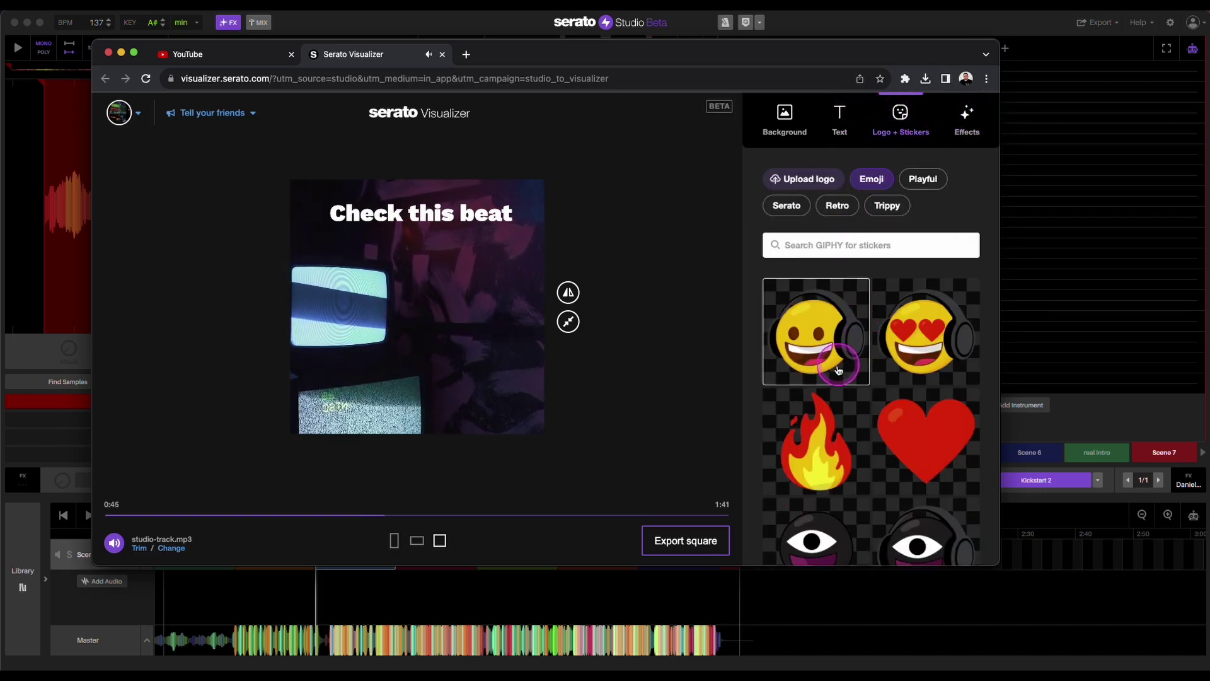
scroll(838, 371, down, 10)
scroll(851, 374, up, 3)
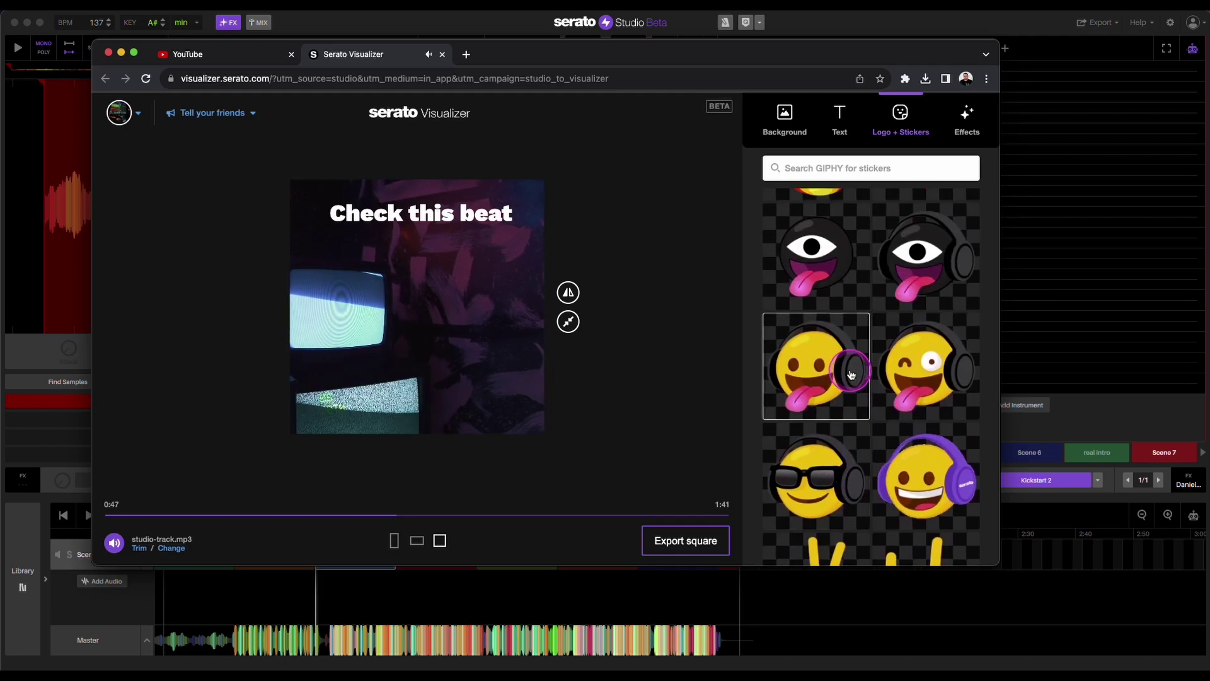
click(920, 271)
drag(441, 309, 482, 302)
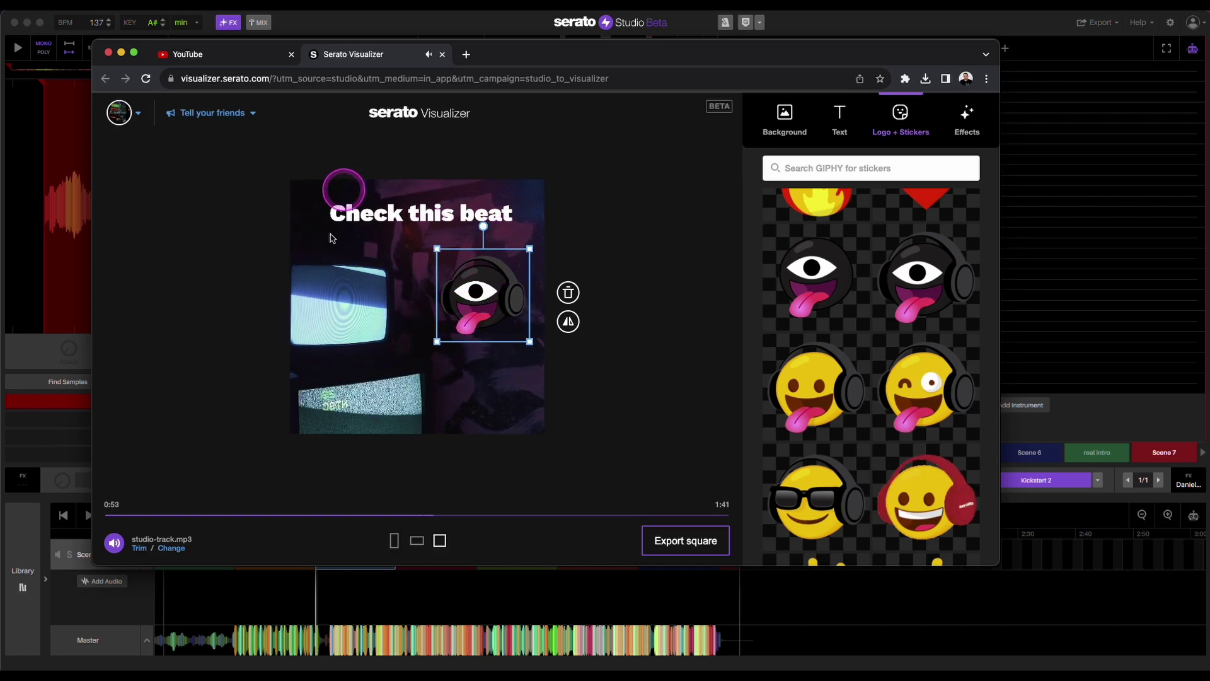
- Apply Old TV to the whole video, audio-reactive, with intensity raised near maximum
scroll(864, 465, down, 3)
click(879, 254)
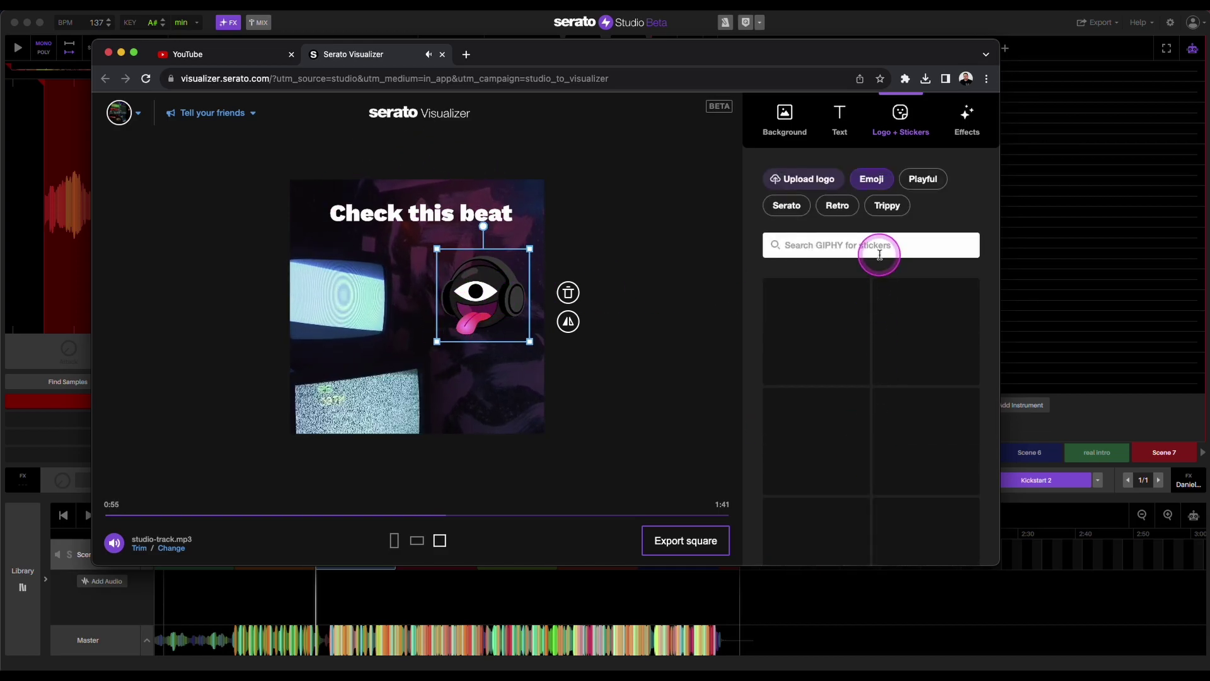
click(965, 120)
scroll(926, 302, down, 5)
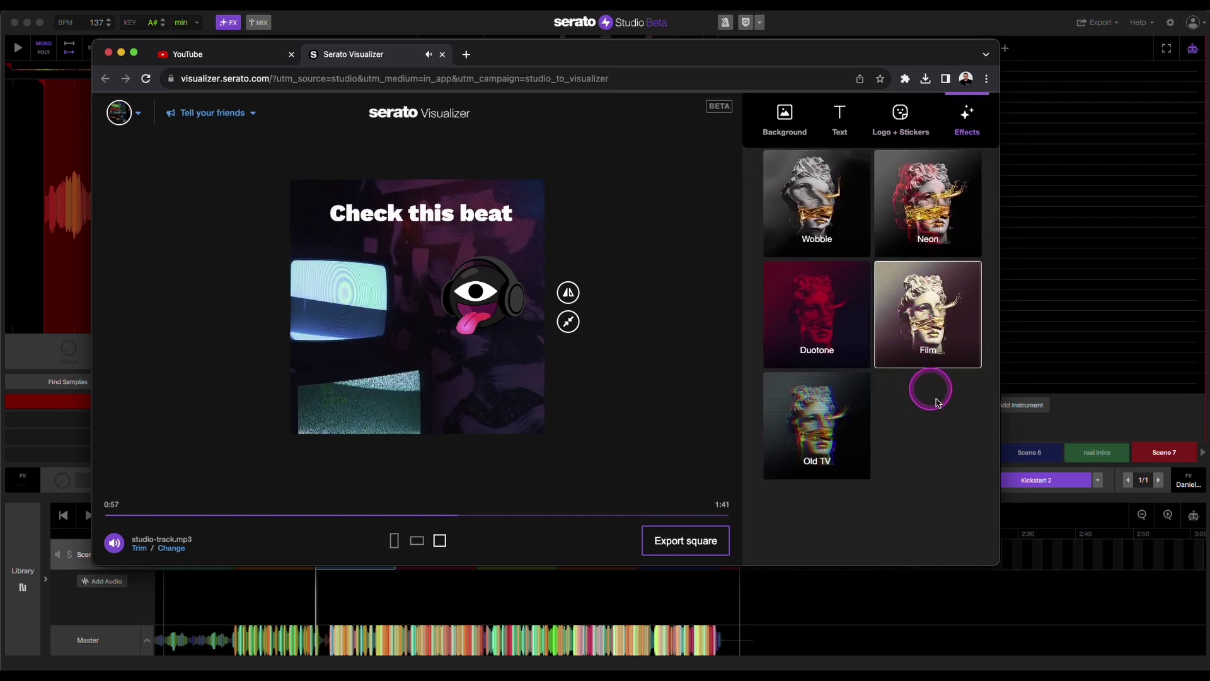
scroll(890, 372, up, 3)
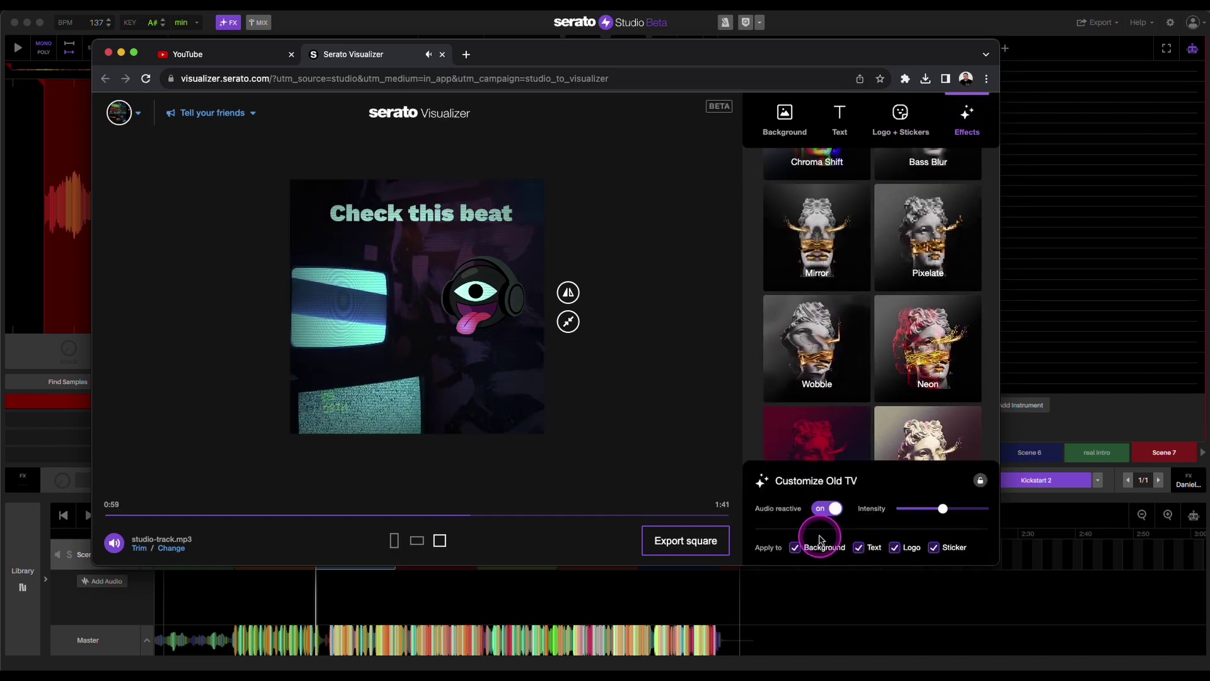
click(444, 359)
click(709, 591)
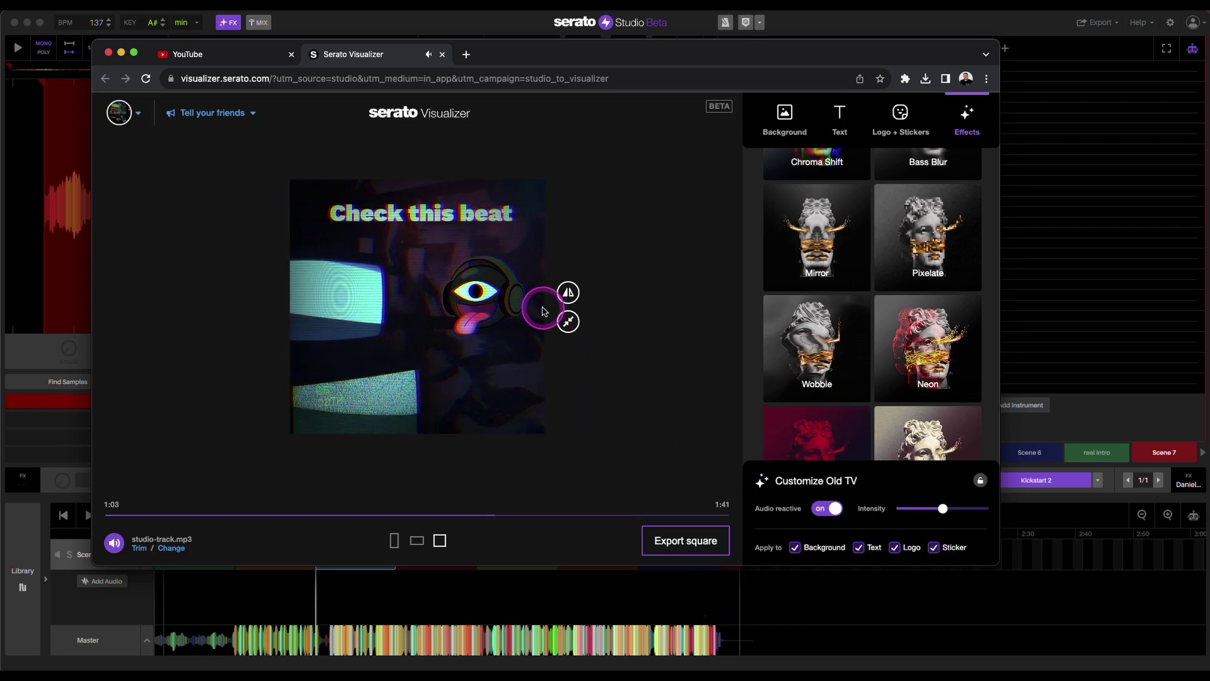
click(942, 510)
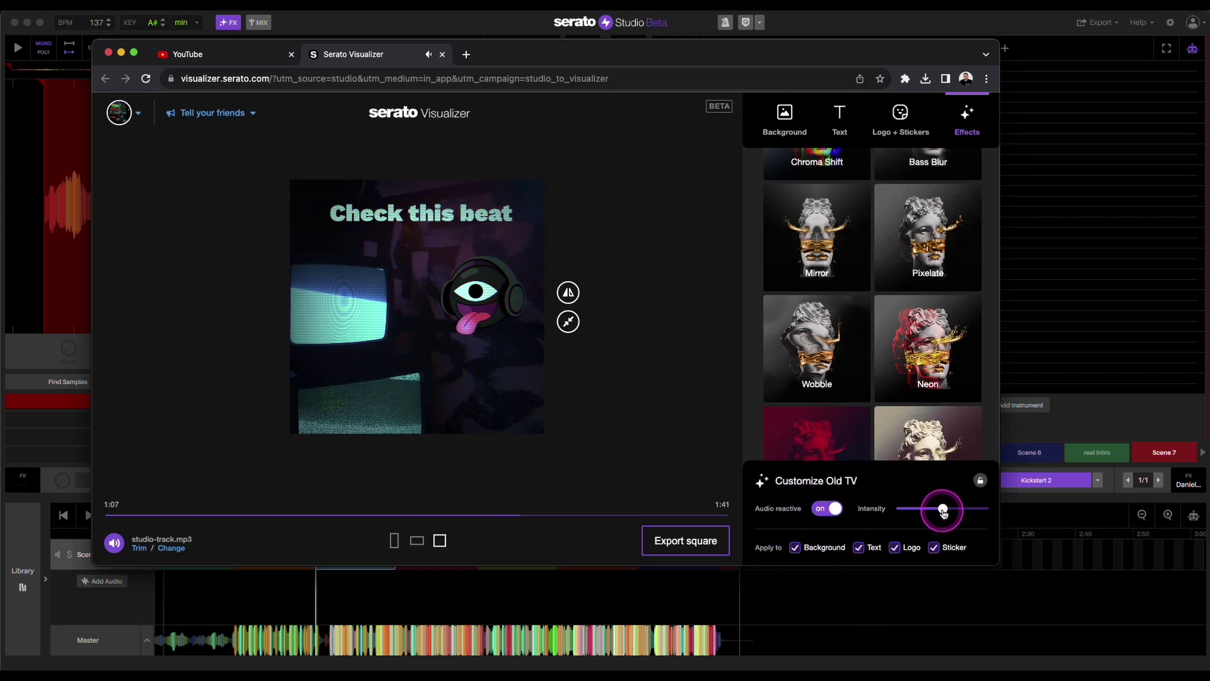
drag(943, 511, 970, 509)
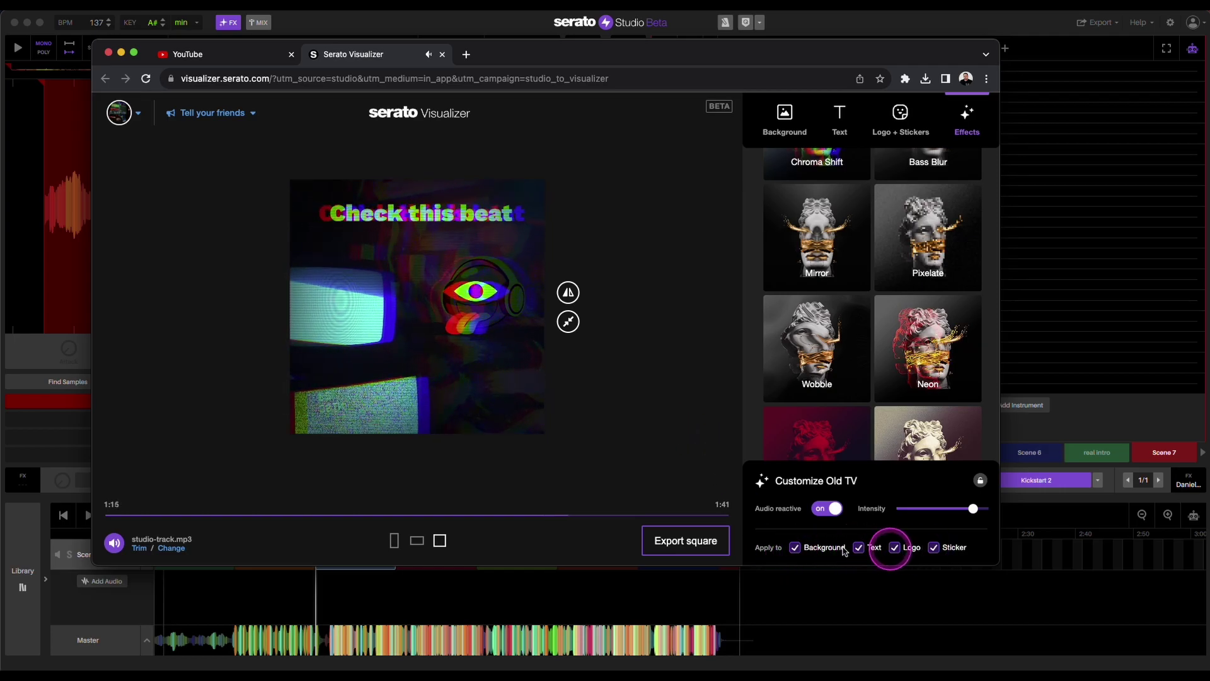
- Try the Wobble and Neon effects, switching Neon to its second blend style
click(847, 344)
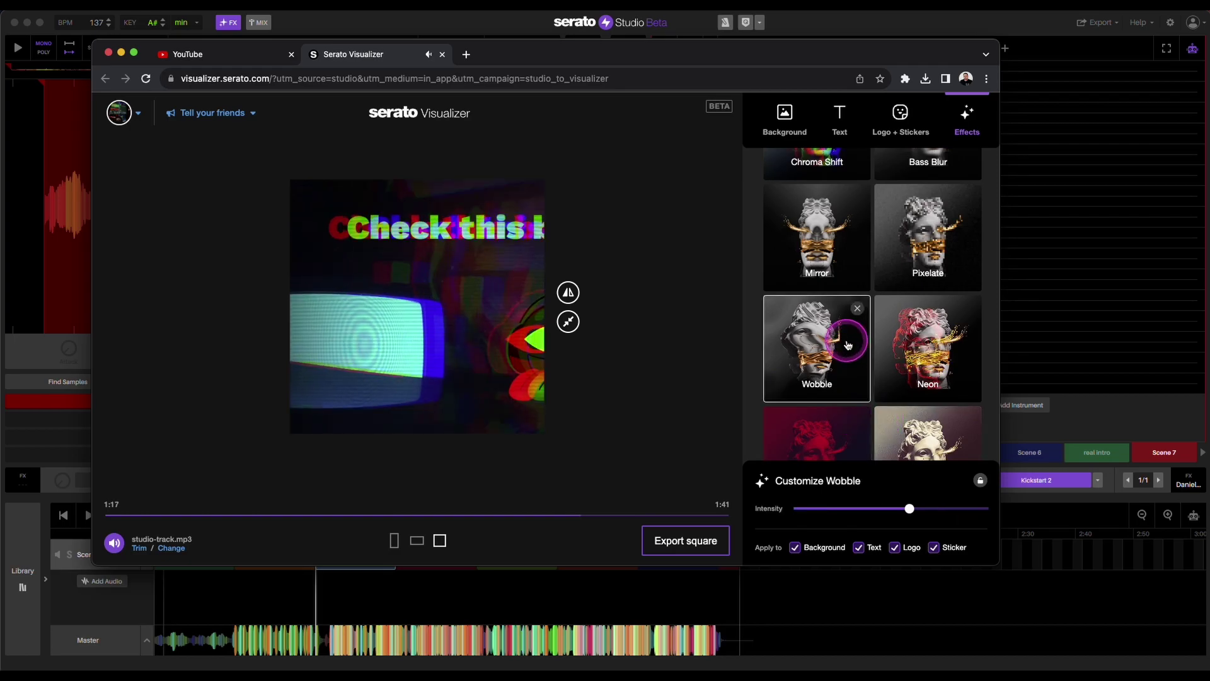
click(917, 346)
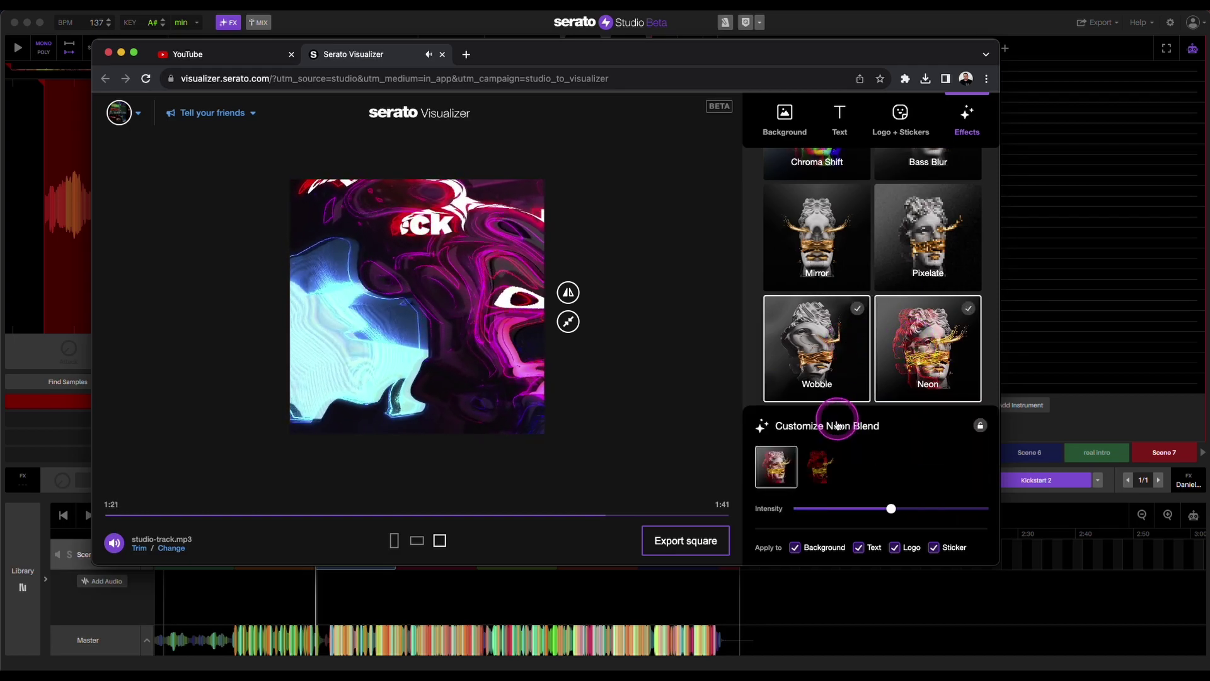
click(824, 473)
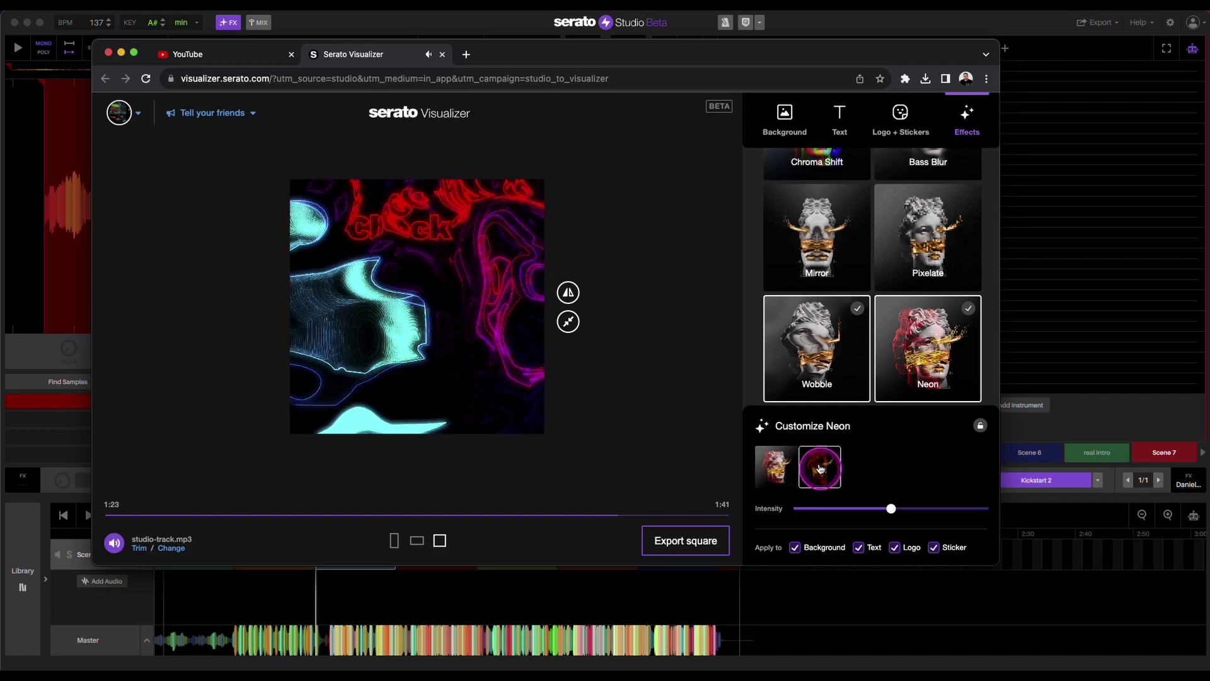
click(512, 224)
click(324, 508)
click(229, 515)
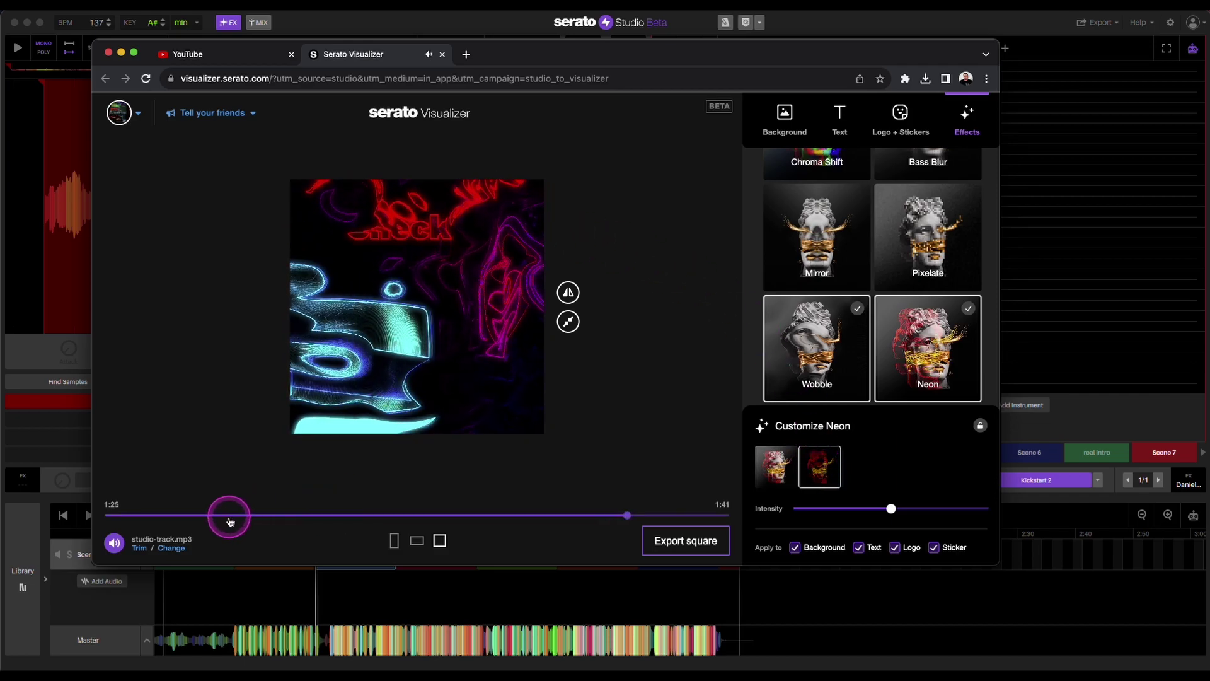
click(887, 185)
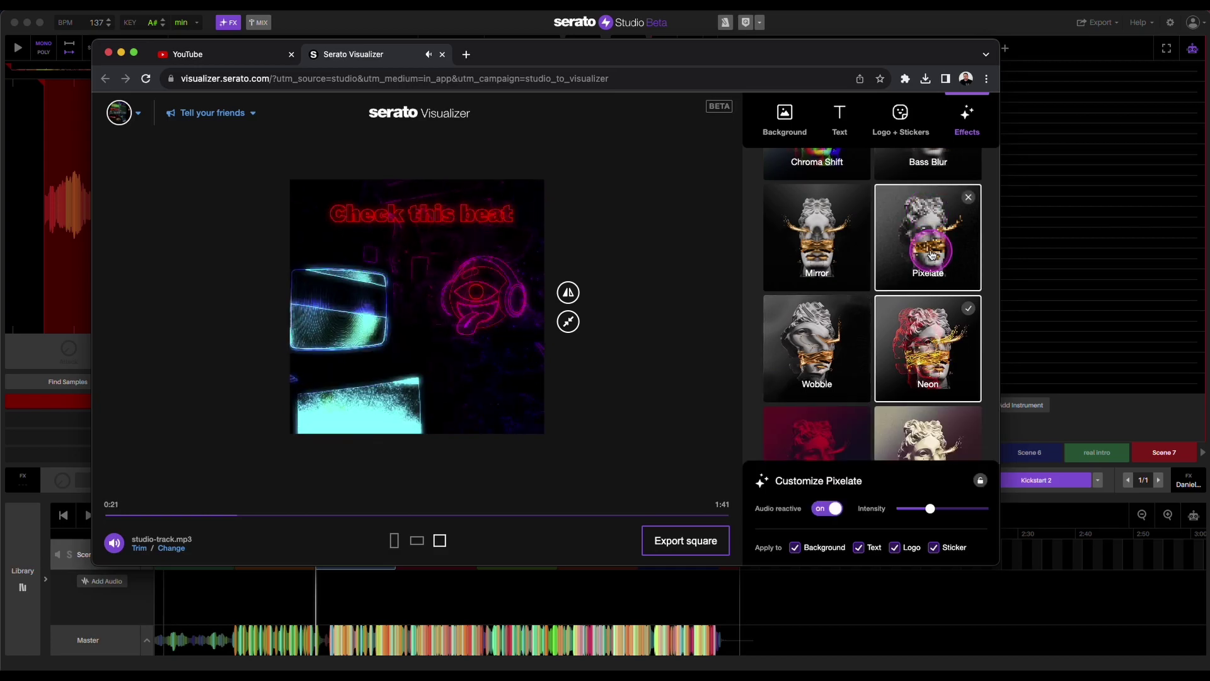
- Try Pixelate and Mirror, ending with only Chroma Shift and Bass Blur applied
click(876, 405)
scroll(878, 403, up, 2)
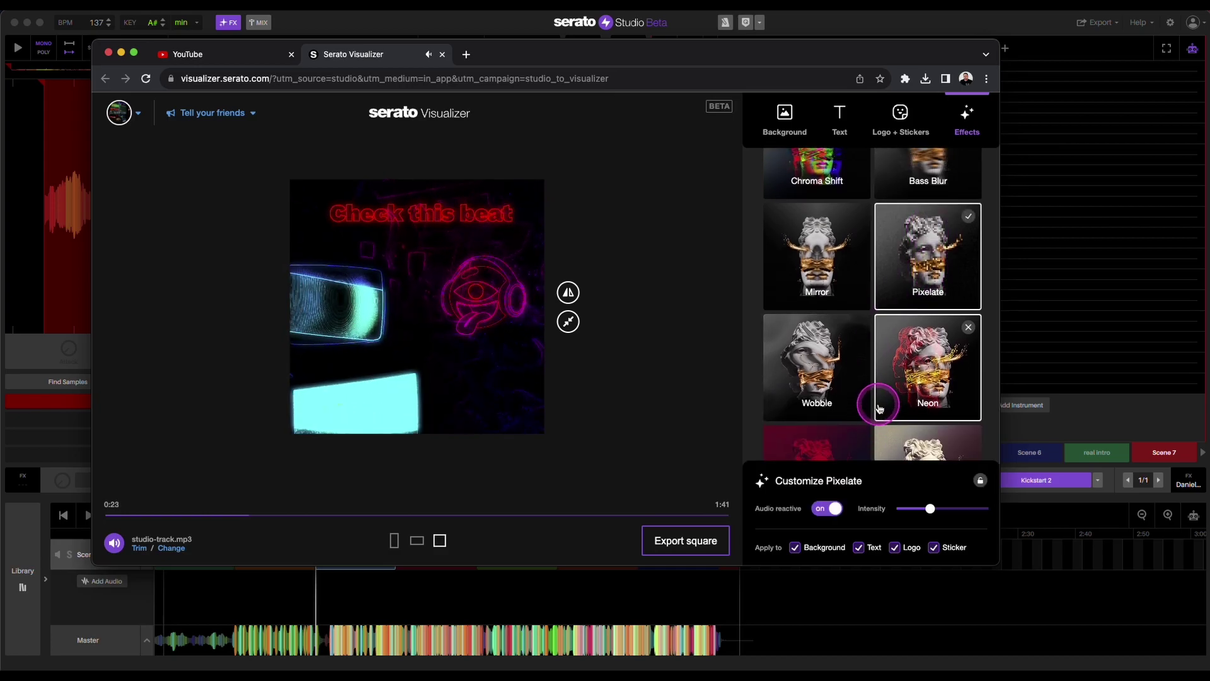
click(822, 275)
click(654, 352)
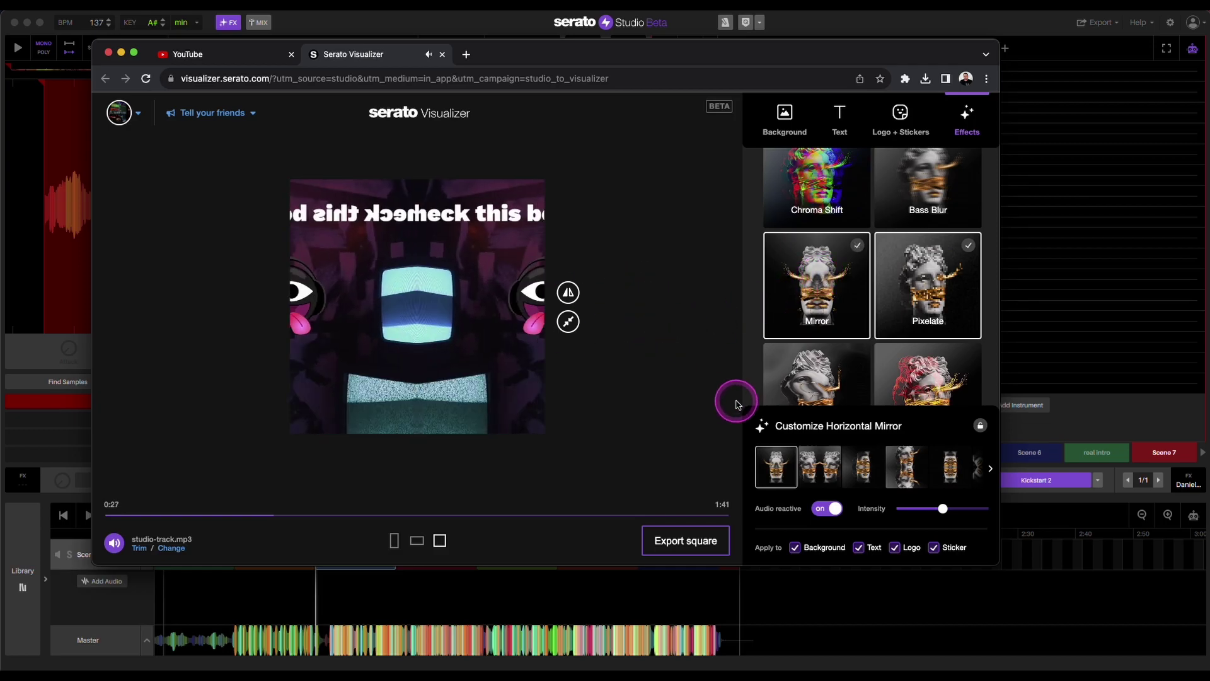
click(856, 216)
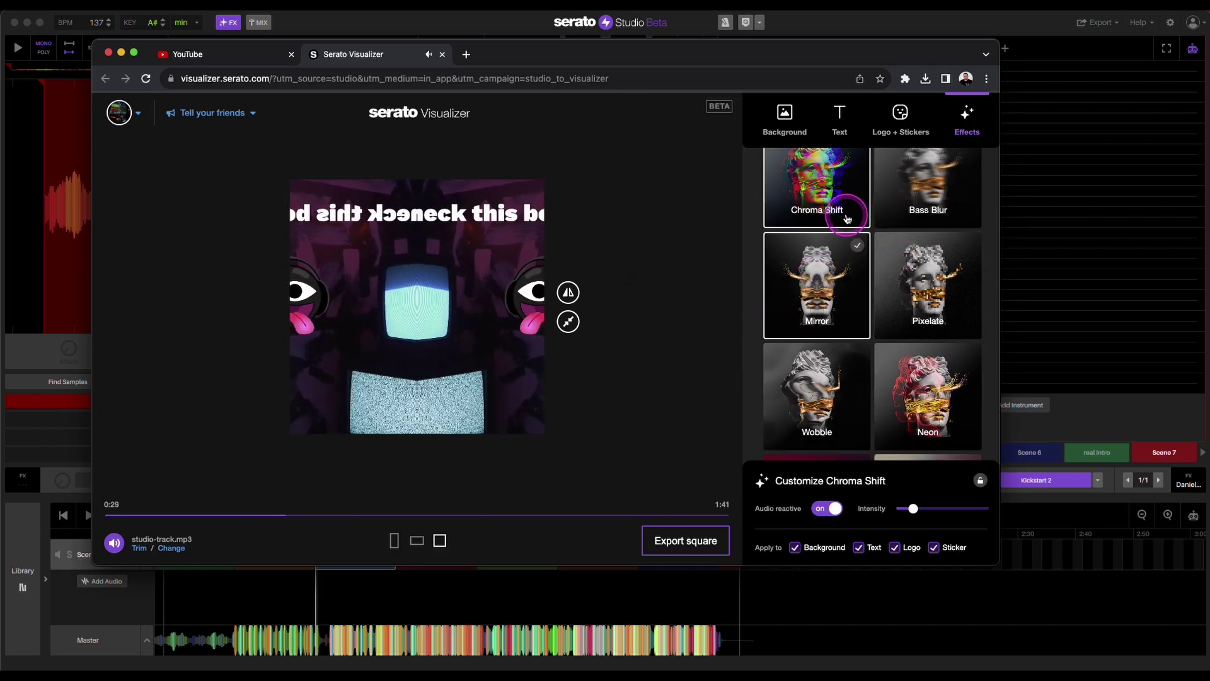
click(844, 211)
click(805, 202)
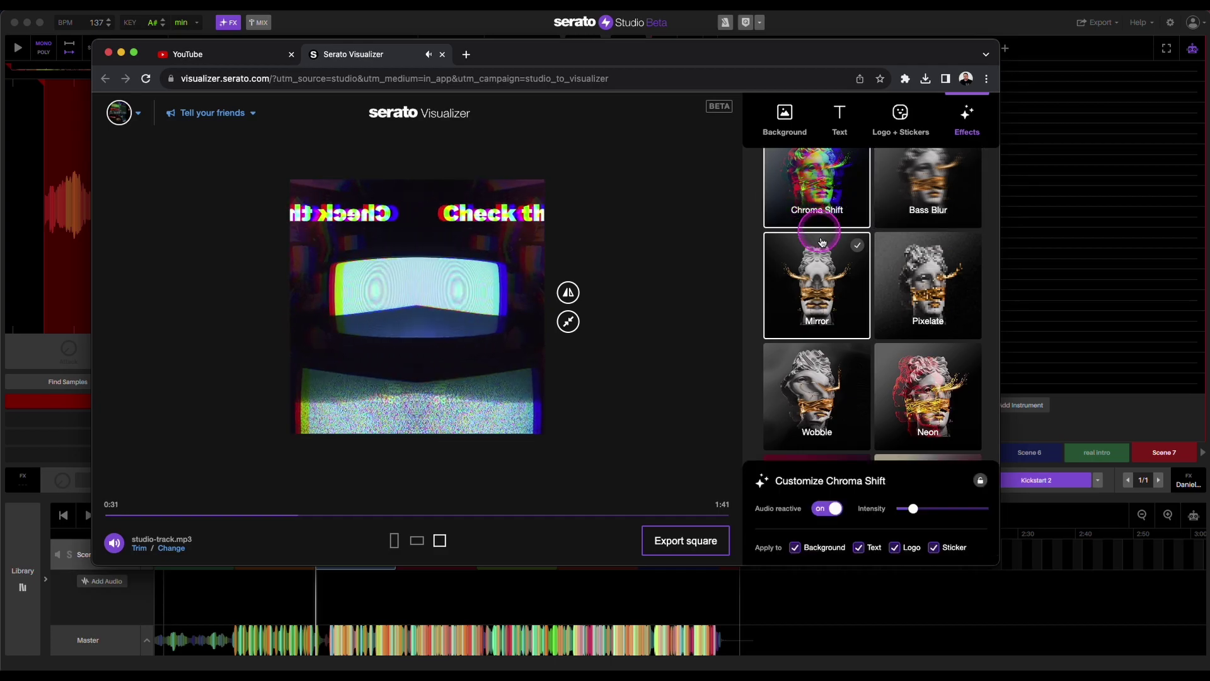
scroll(844, 220, up, 2)
click(886, 238)
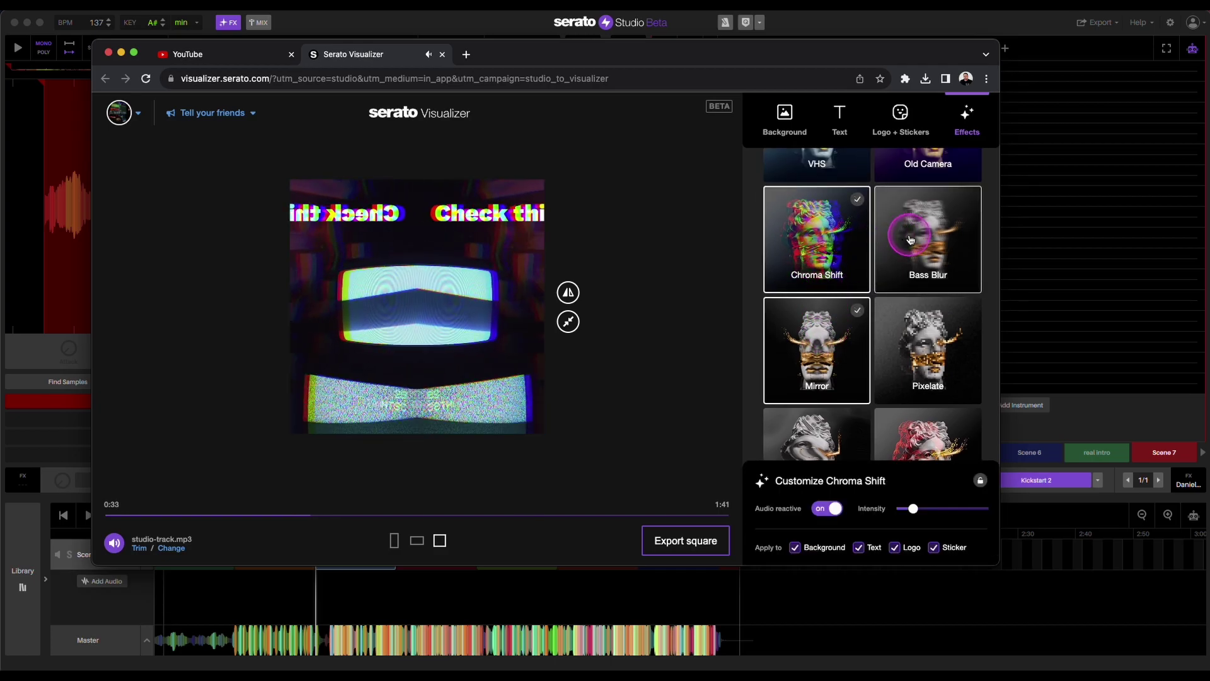
click(910, 239)
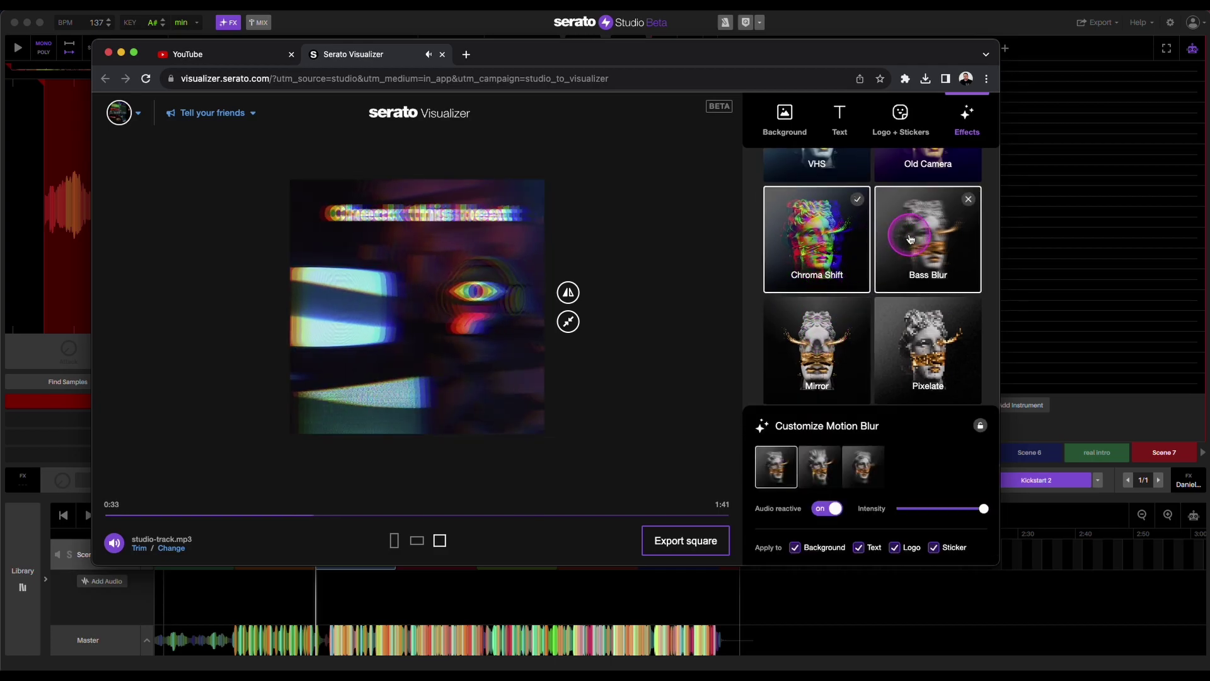
- Try Pixelate, Old Camera and VHS effects, lowering the VHS intensity
click(892, 363)
scroll(892, 353, up, 2)
click(921, 238)
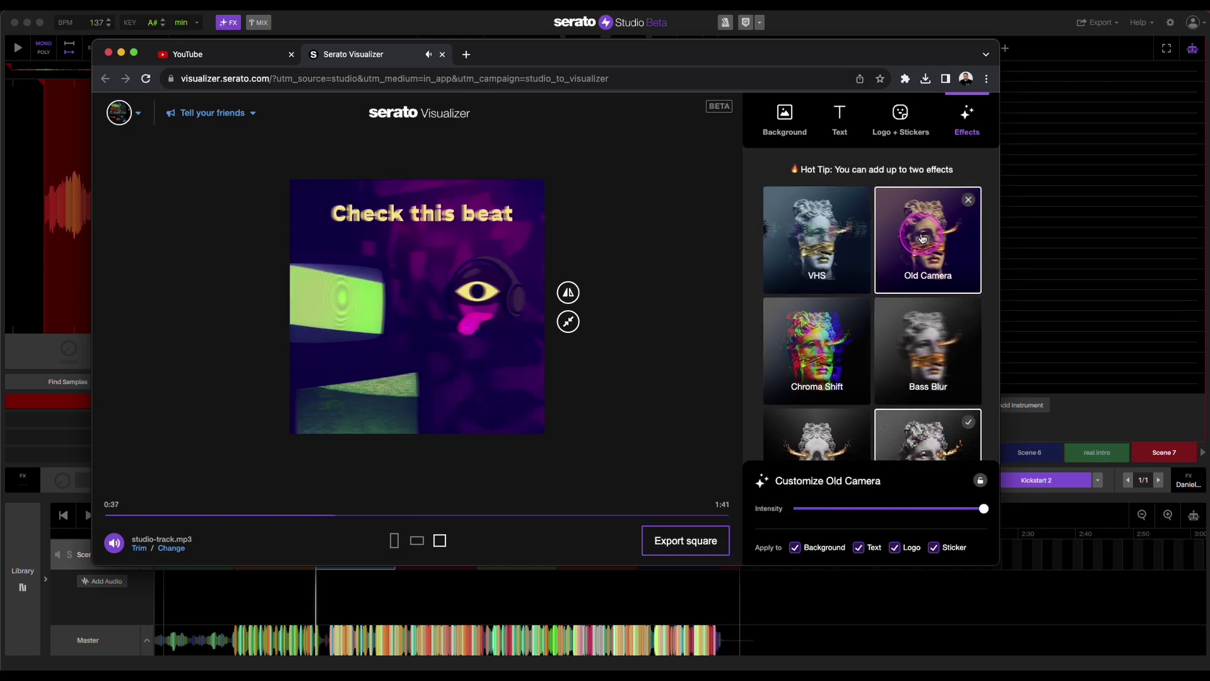
click(804, 256)
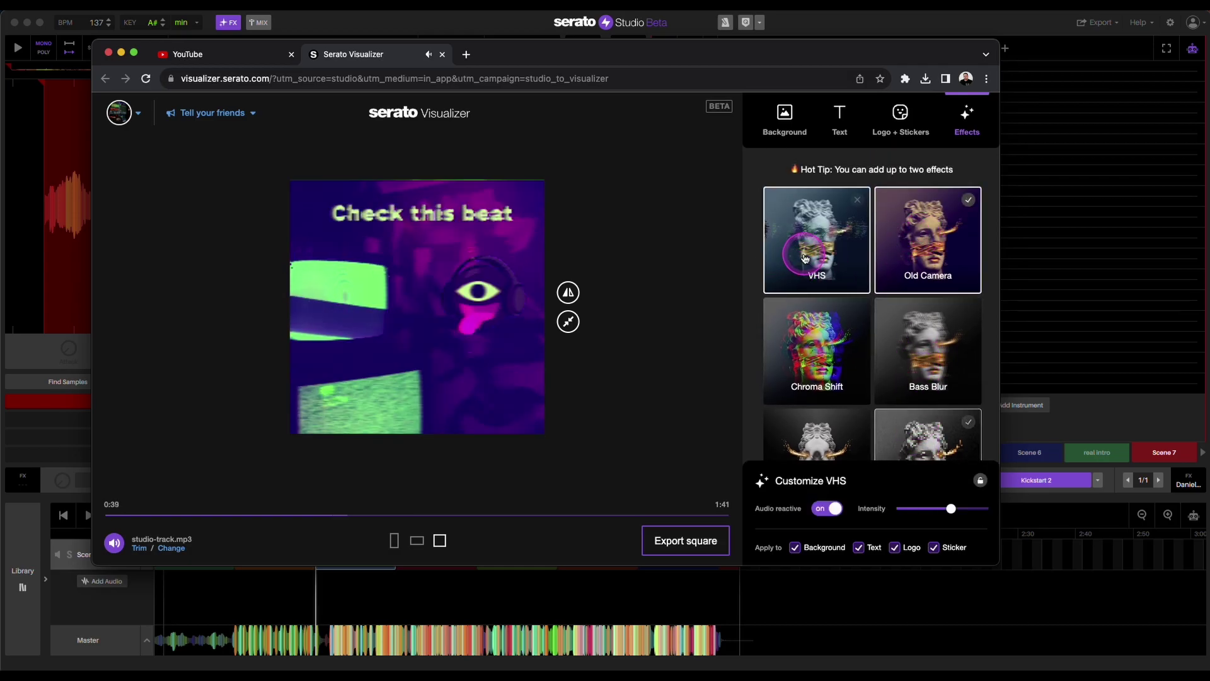
click(806, 362)
scroll(818, 364, down, 2)
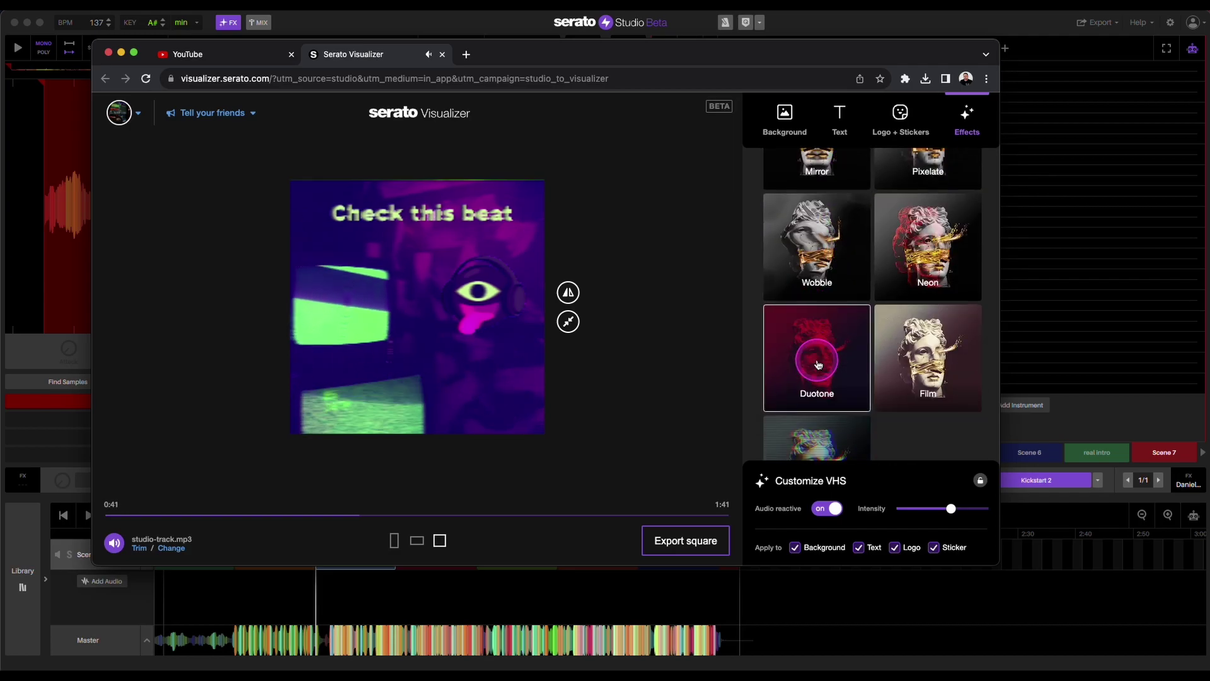
mouse_move(950, 514)
mouse_down()
mouse_move(903, 514)
mouse_move(995, 507)
mouse_move(926, 506)
mouse_move(941, 508)
mouse_up()
- Apply the Film effect with the Contrast Film preset
click(895, 386)
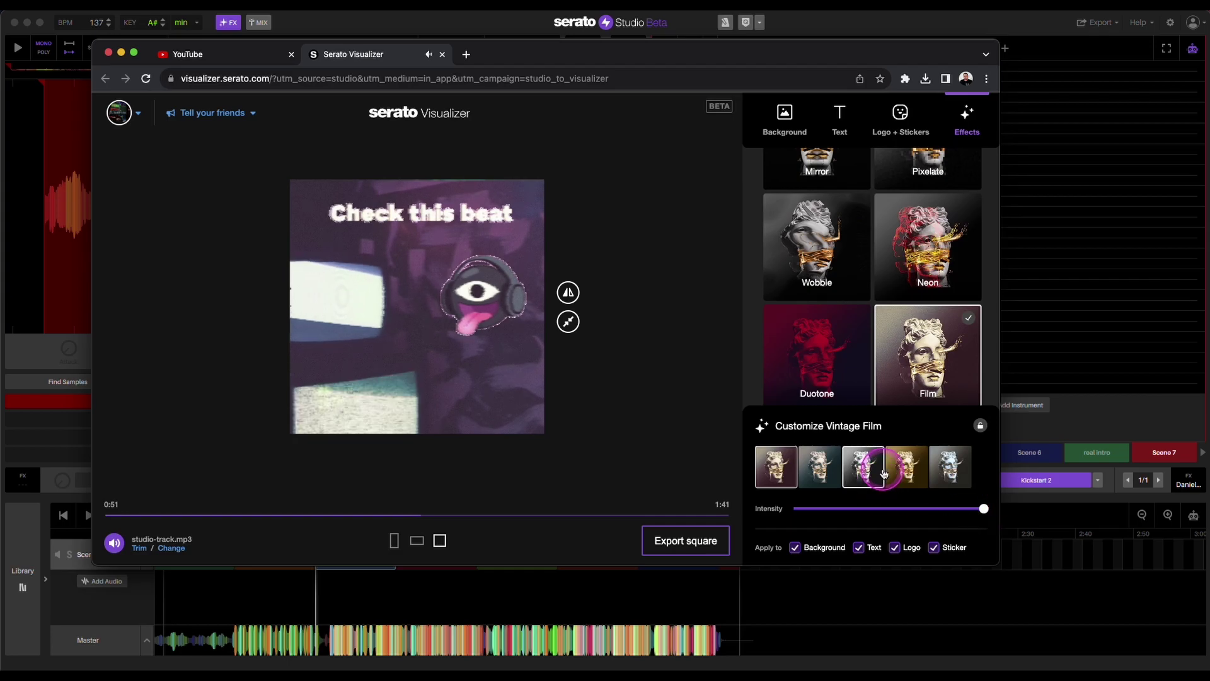
click(902, 468)
click(862, 465)
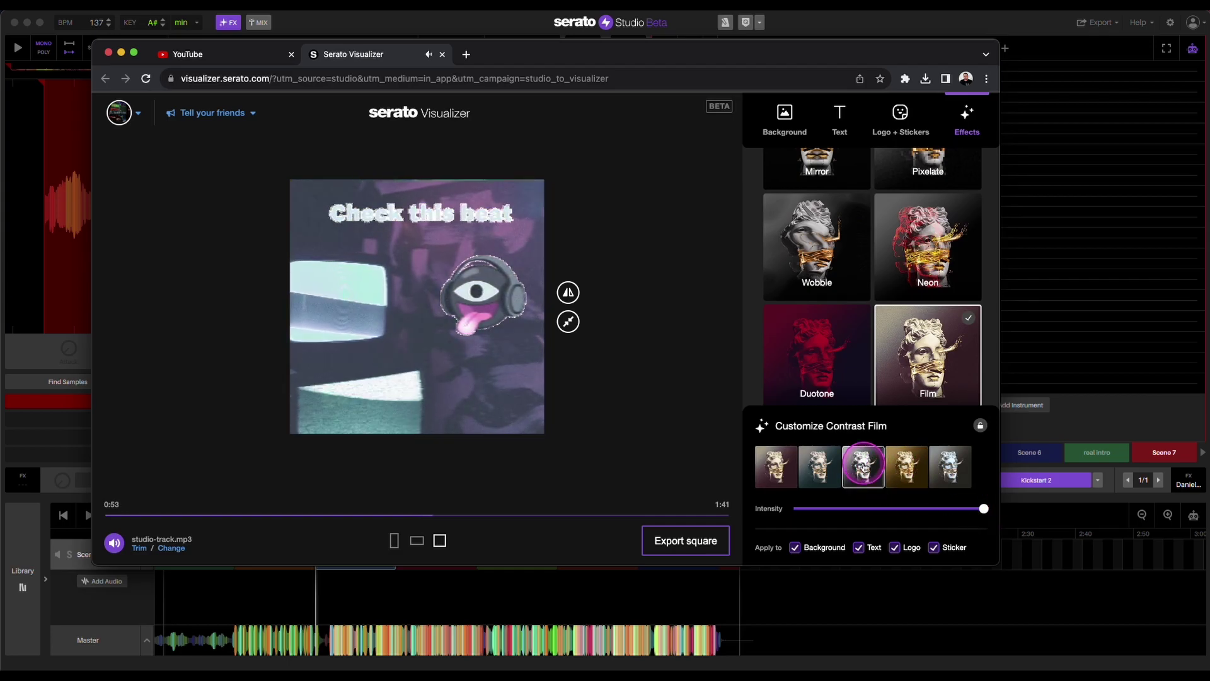
- Use the cassette-pile image as the video background
click(777, 128)
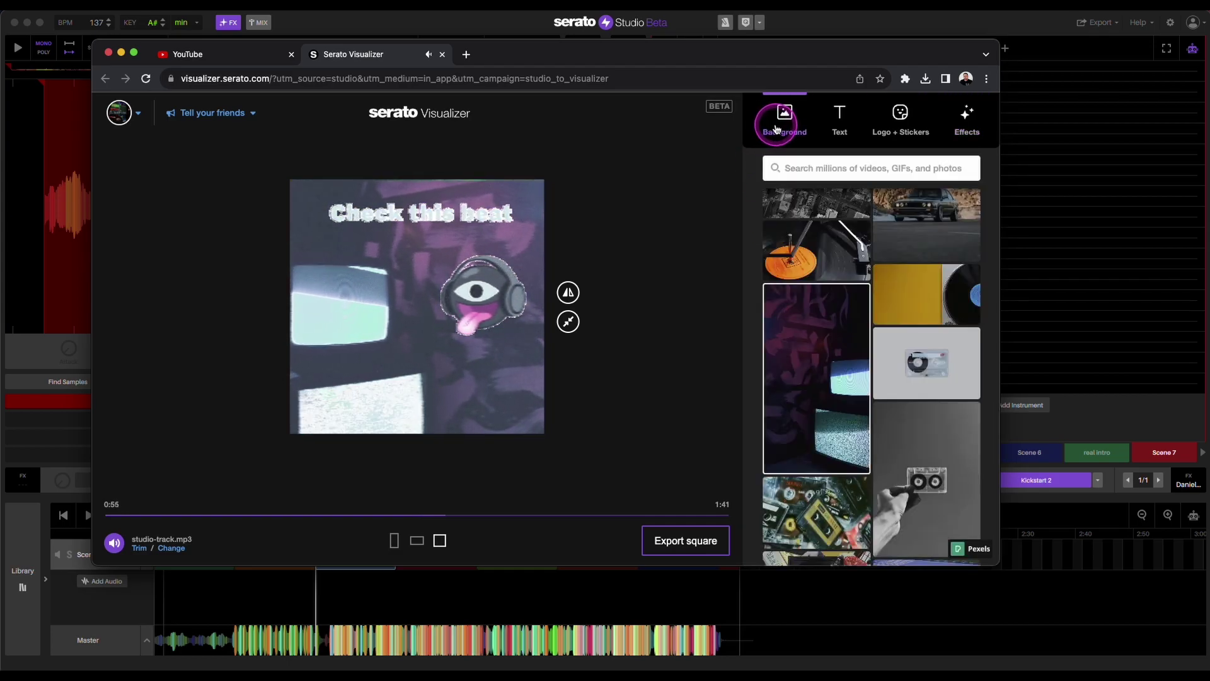
scroll(862, 346, down, 3)
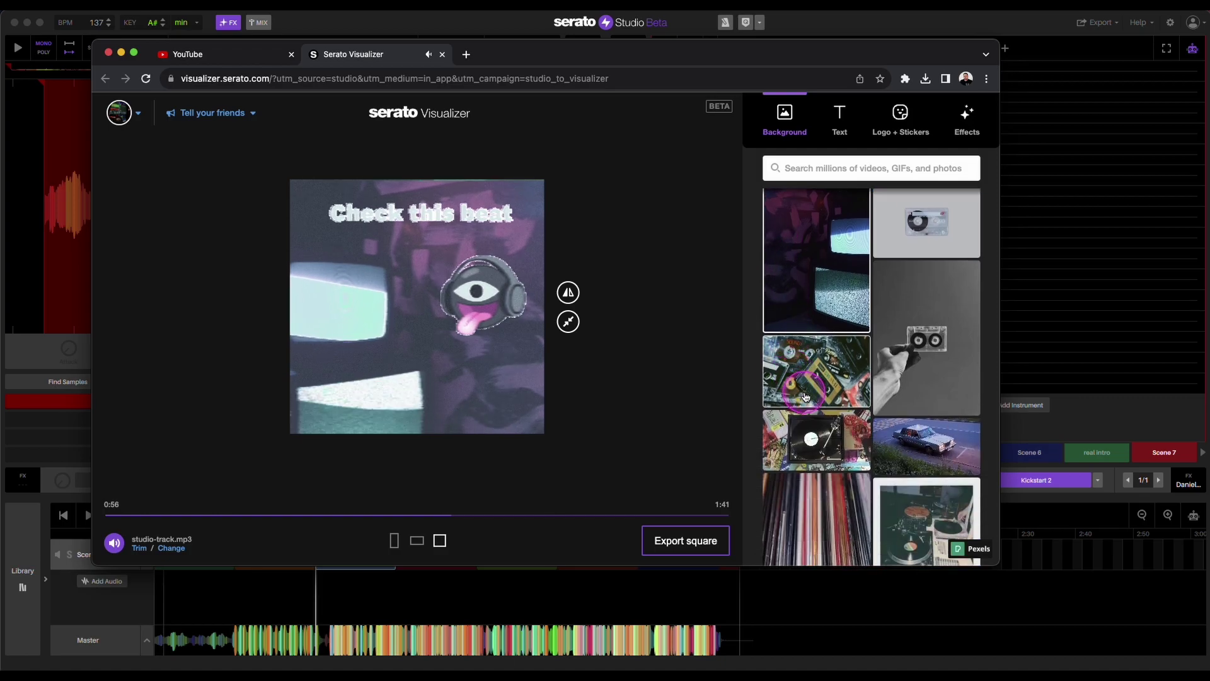
click(814, 353)
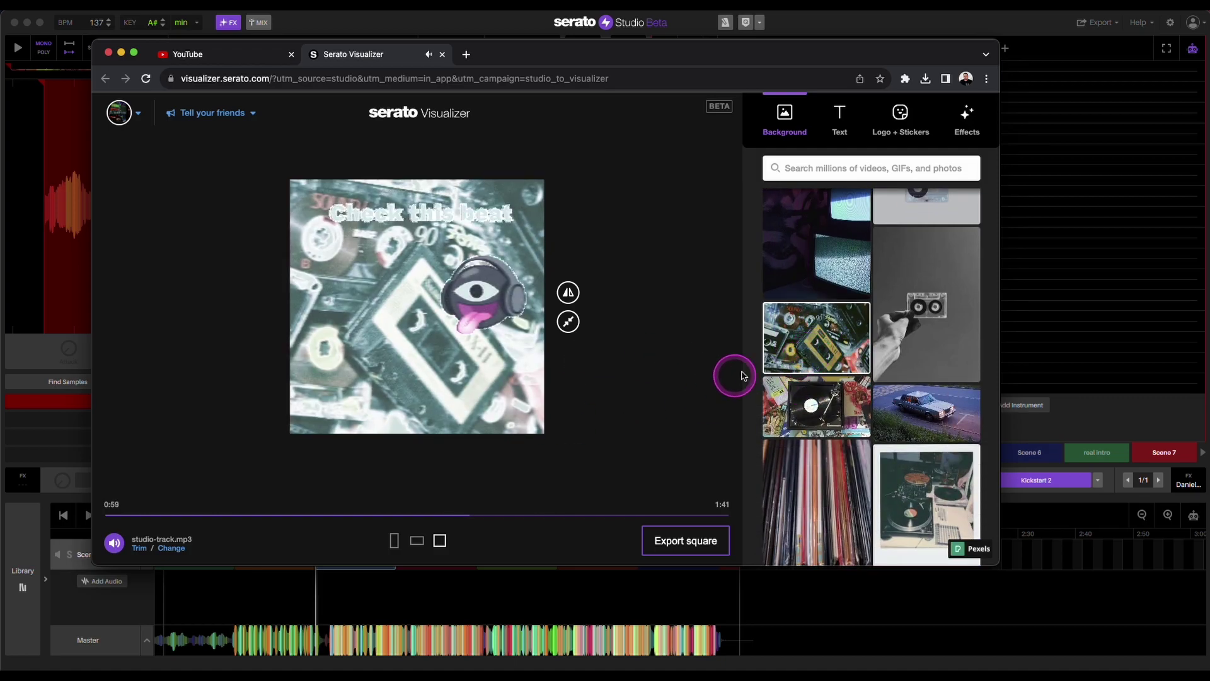
- Try Duotone with the Granite Duo palette, then the Wobble effect
click(970, 122)
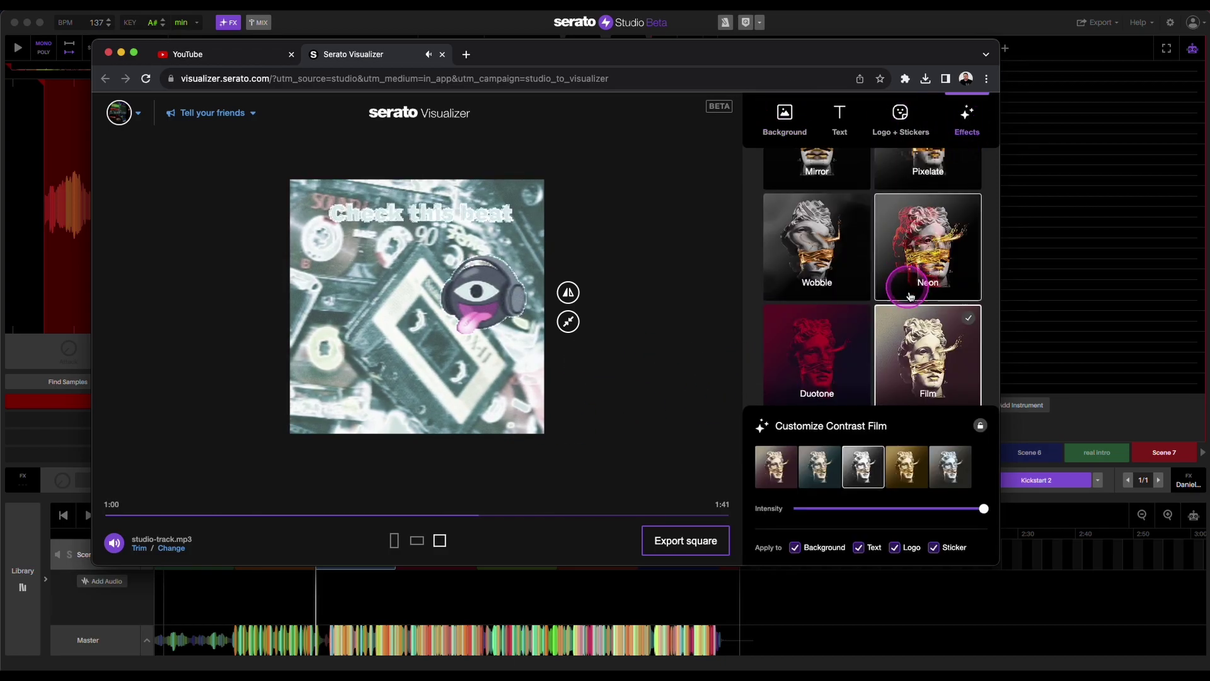
click(831, 361)
click(819, 462)
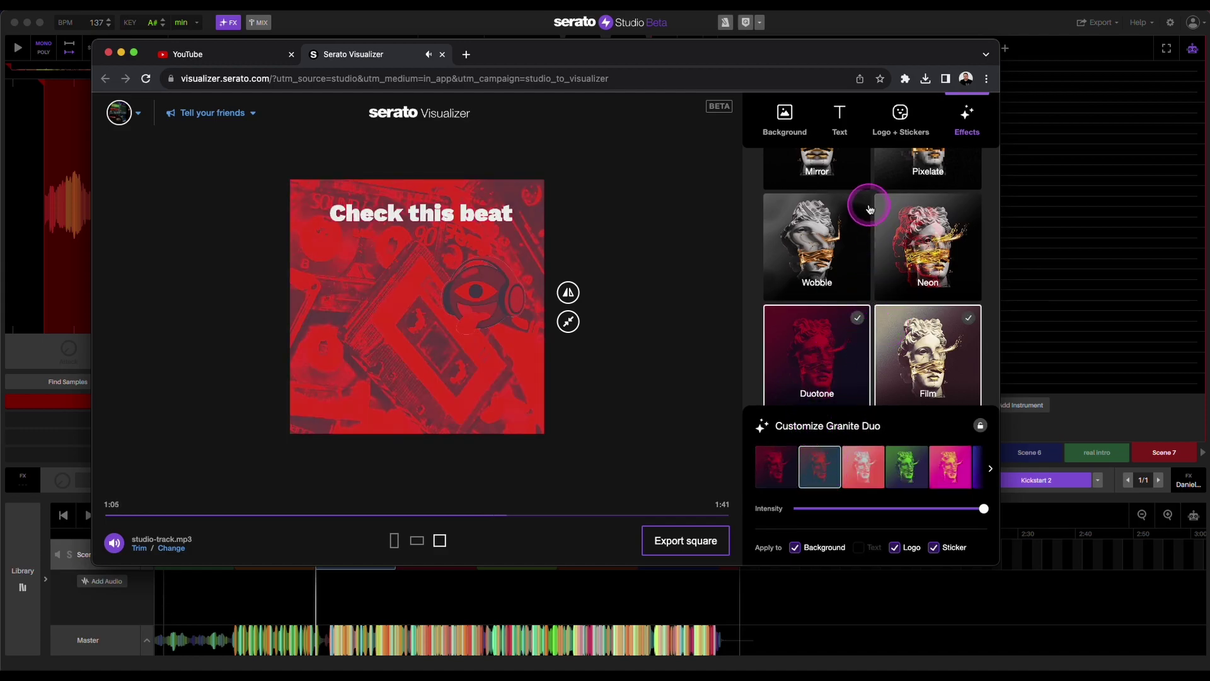
click(845, 225)
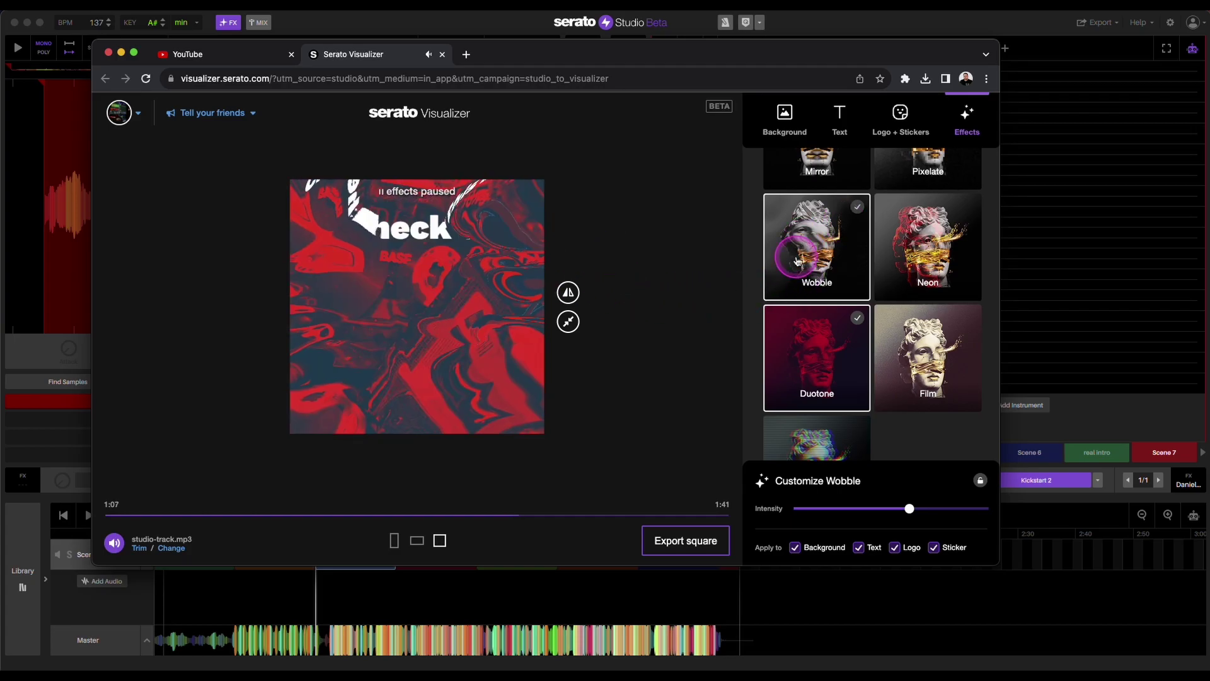
scroll(926, 322, up, 5)
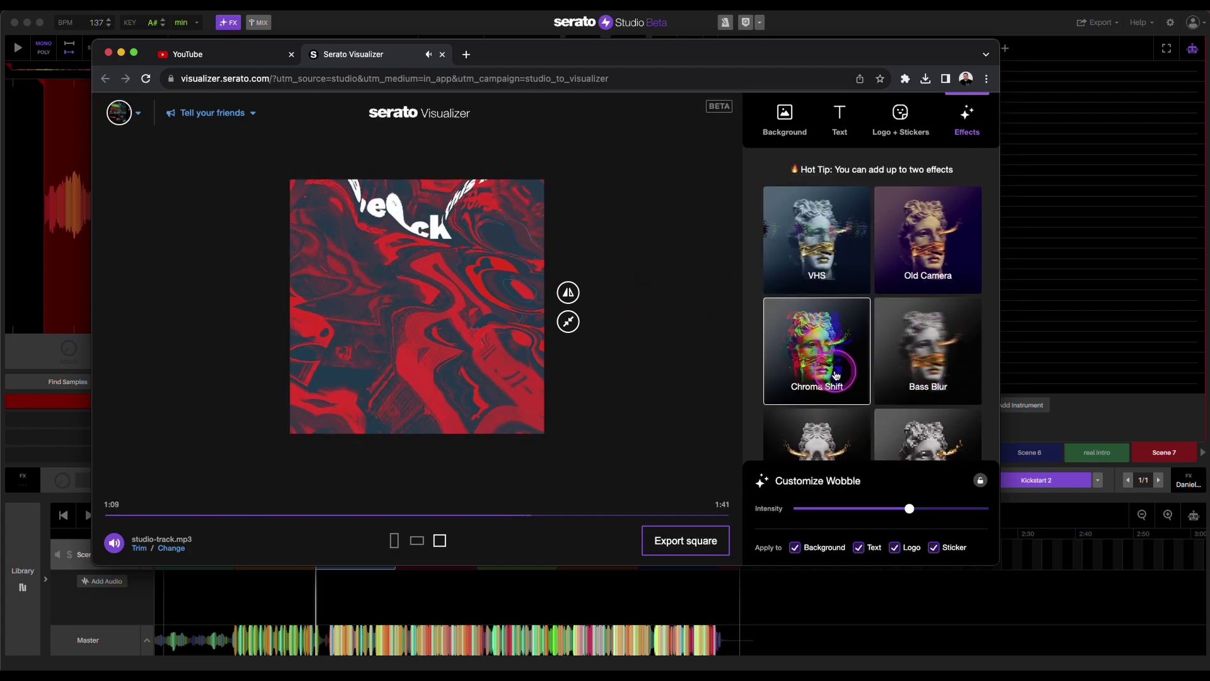
- Set Chroma Shift audio-reactive at minimum intensity, no longer applied to the logo
click(835, 374)
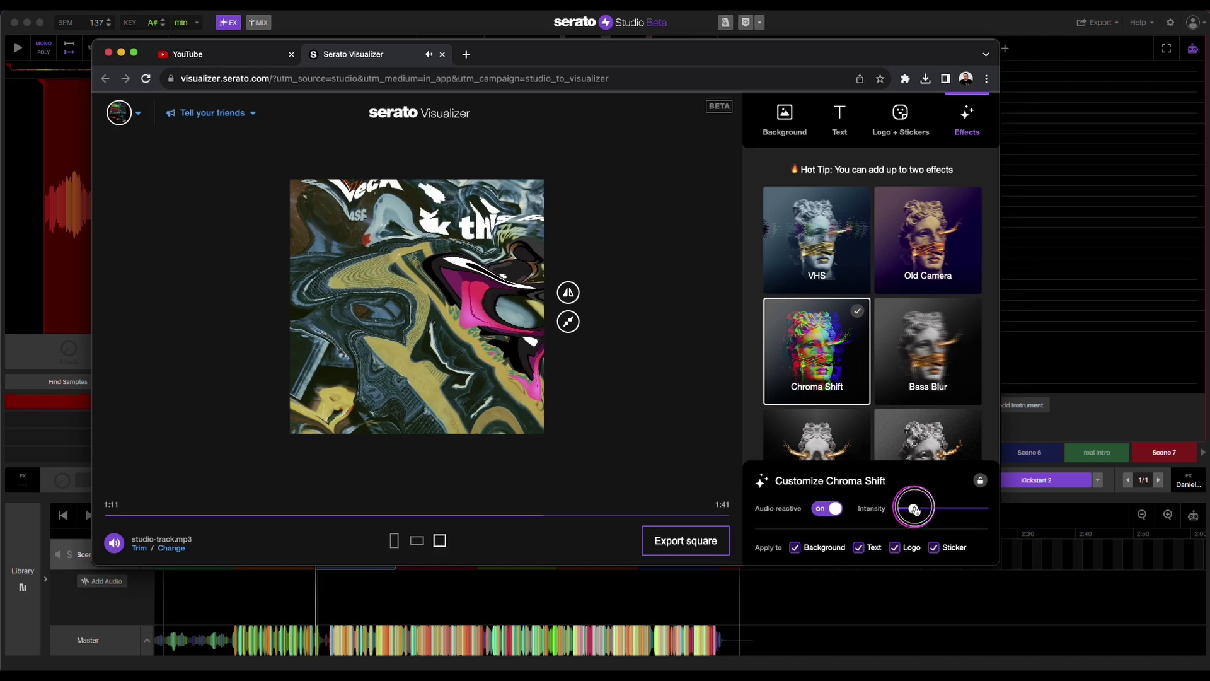
mouse_move(913, 508)
mouse_down()
mouse_move(964, 506)
mouse_move(891, 506)
mouse_move(912, 506)
mouse_up()
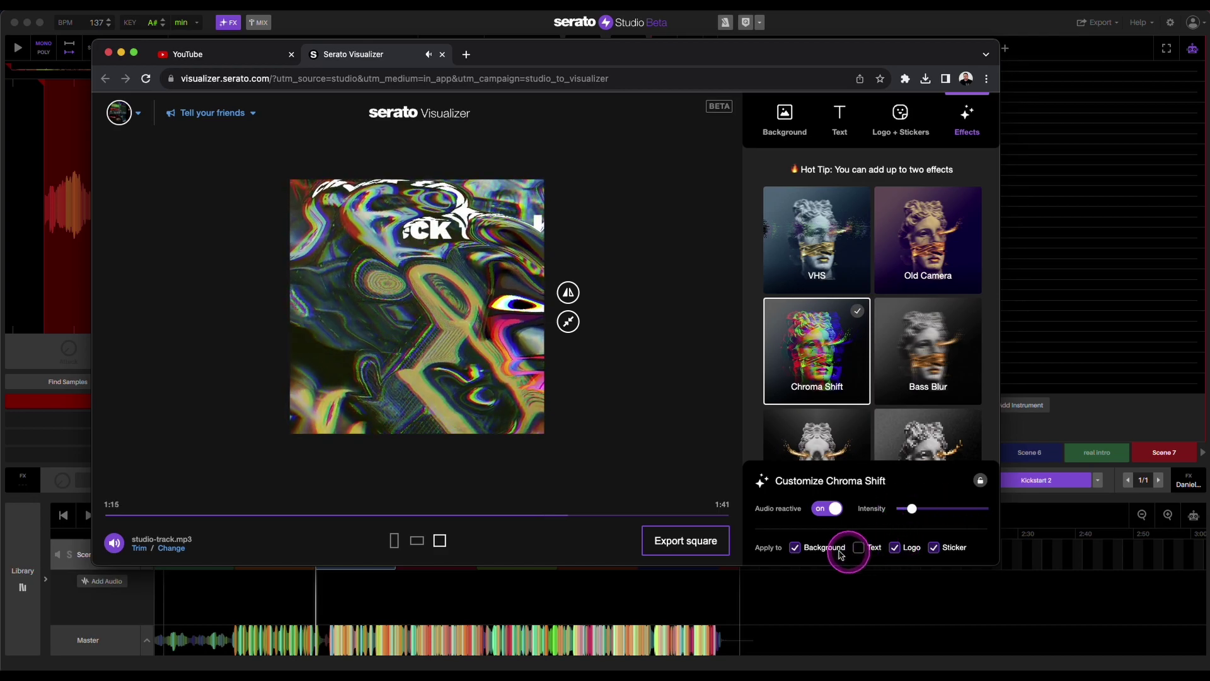
click(894, 547)
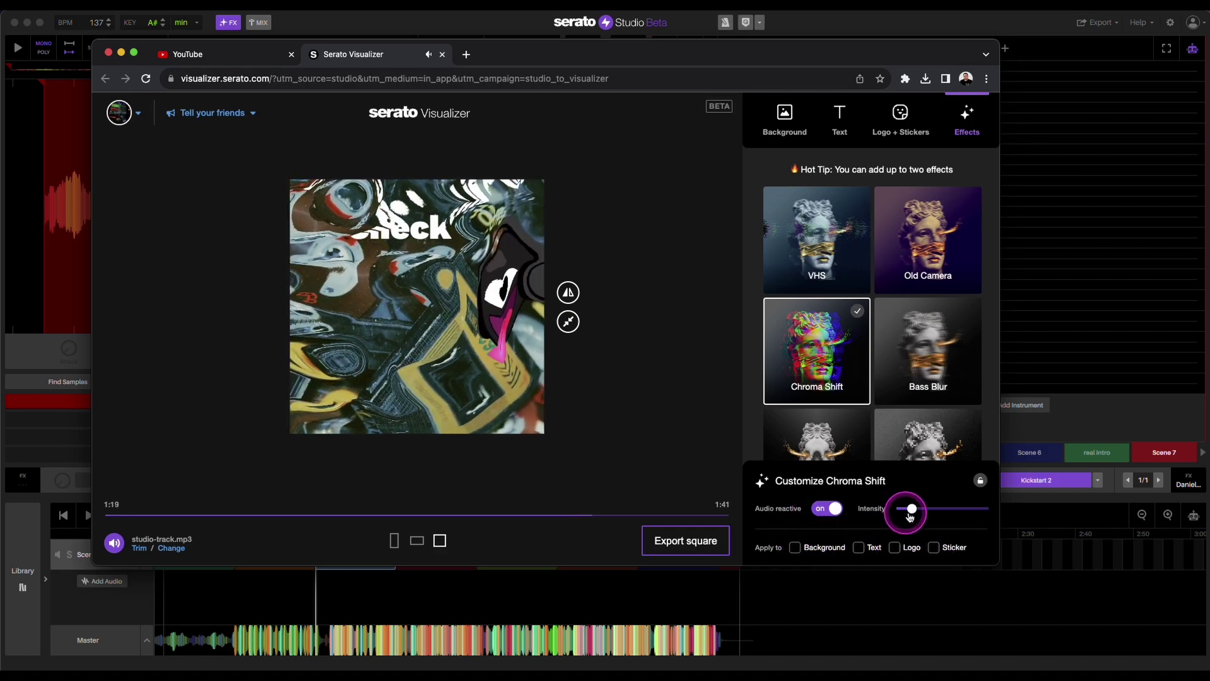
drag(910, 508, 902, 508)
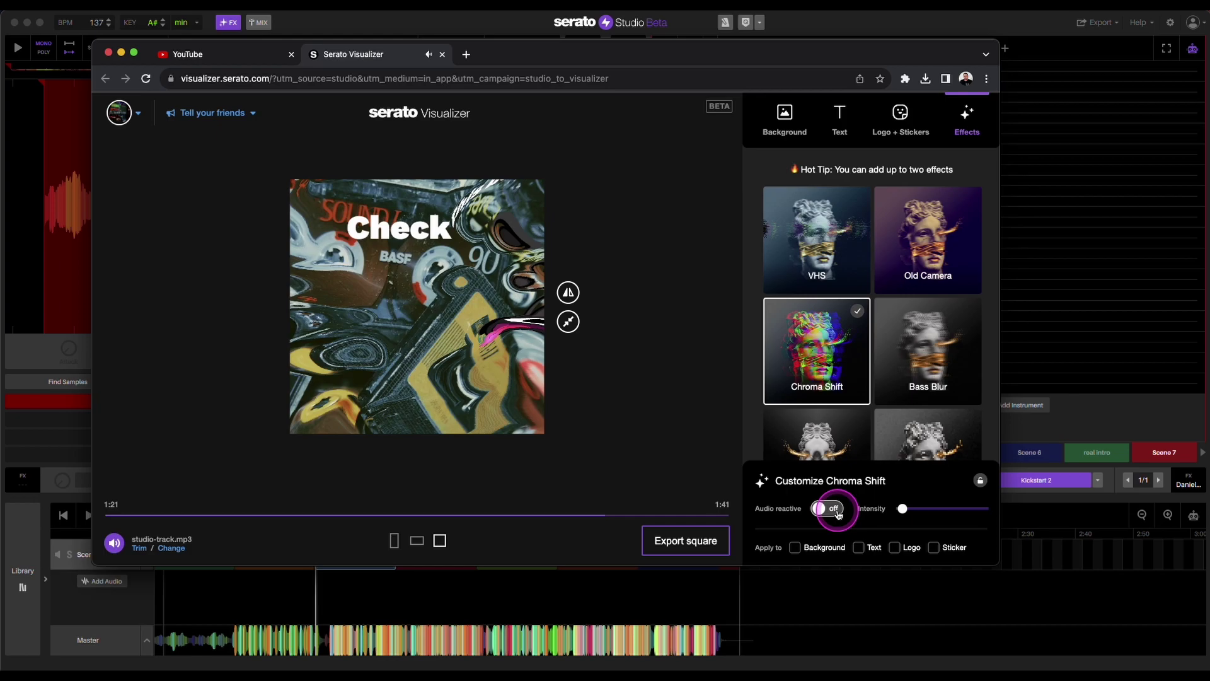
click(834, 508)
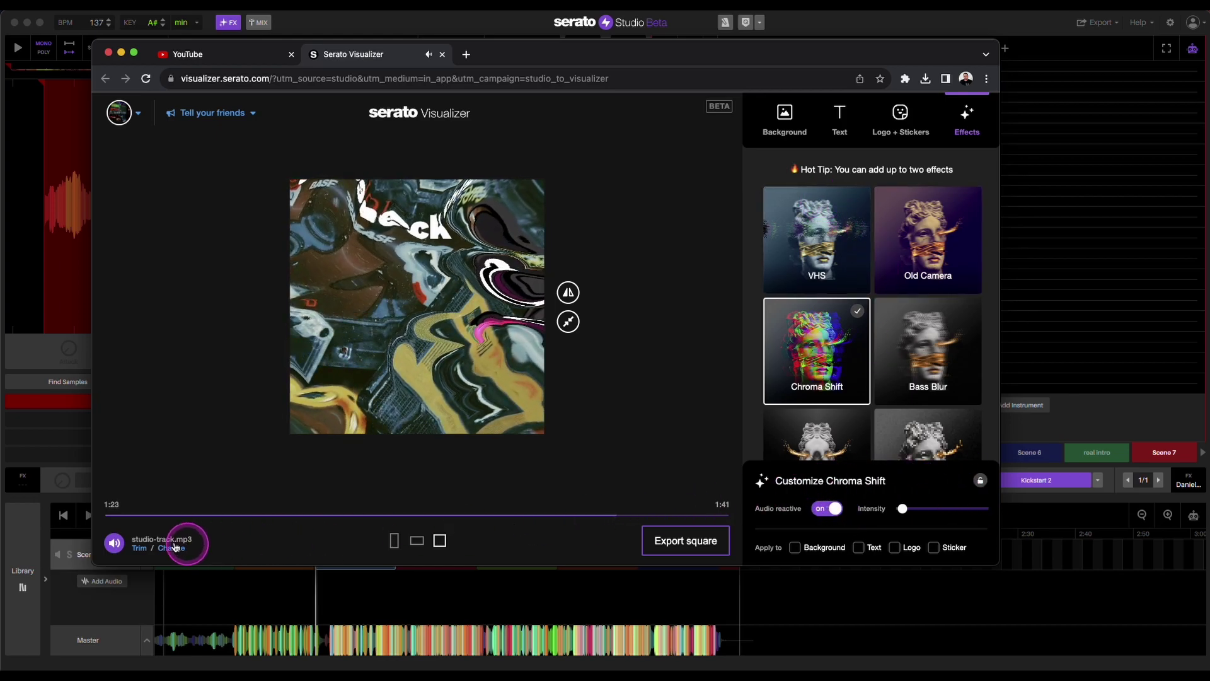
mouse_move(114, 542)
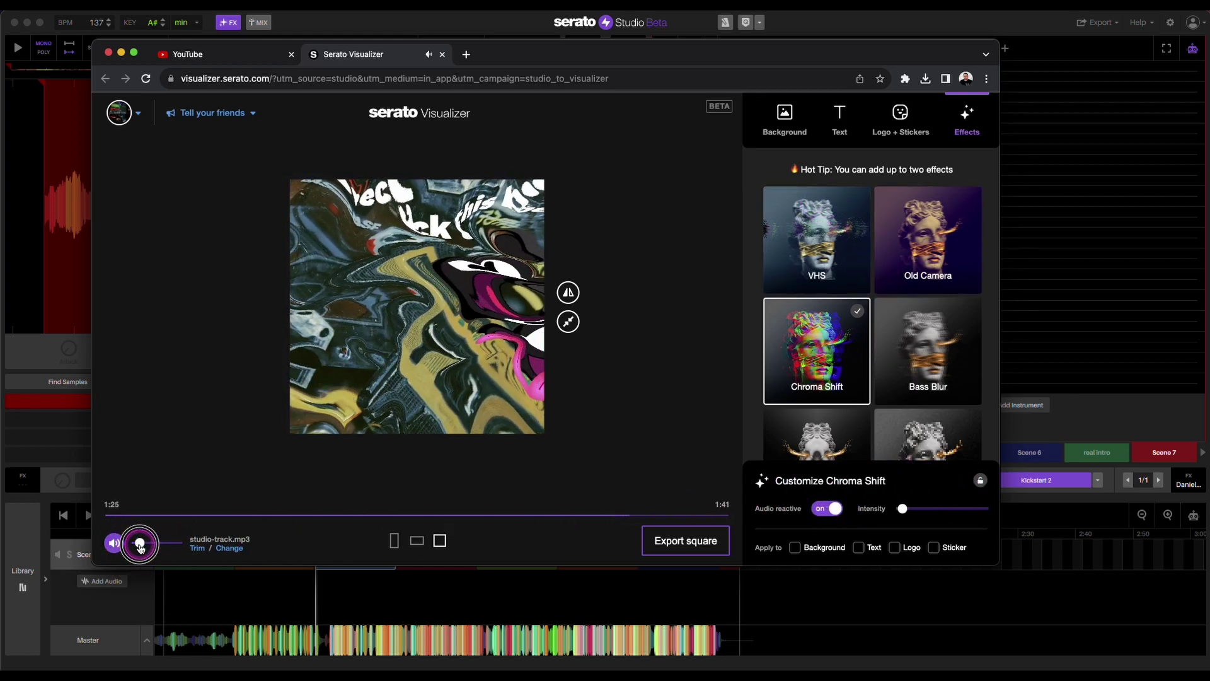
click(161, 515)
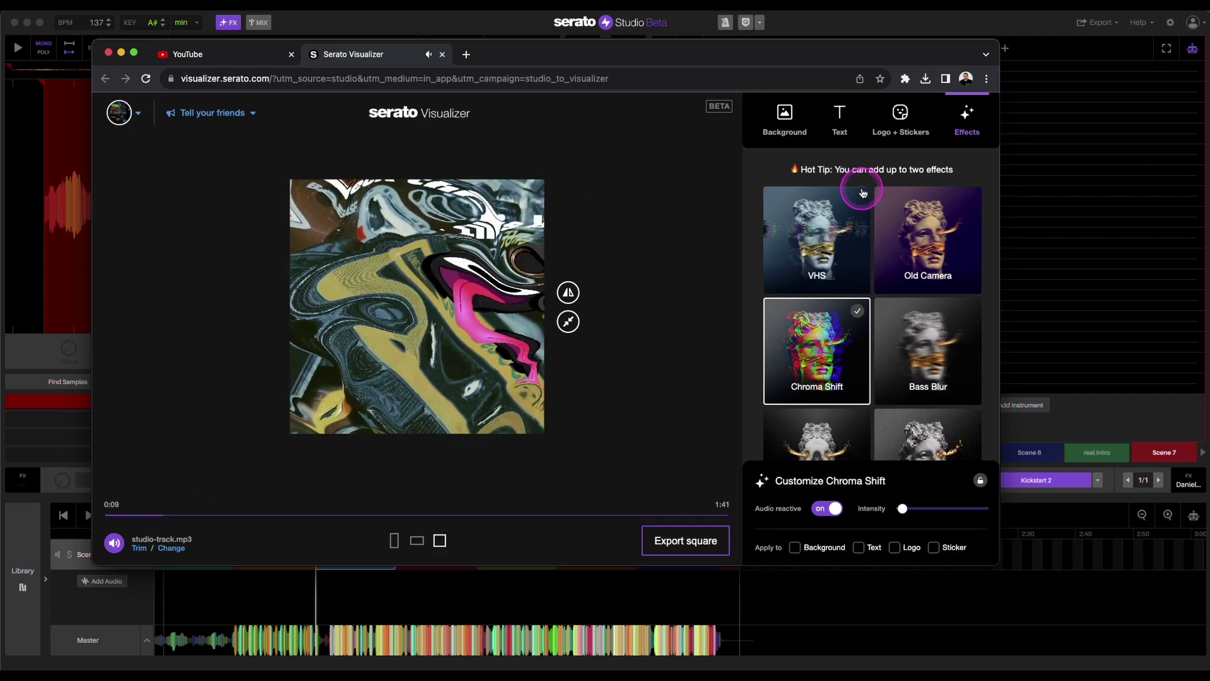
- Set the vinyl-records image as the video background
click(781, 115)
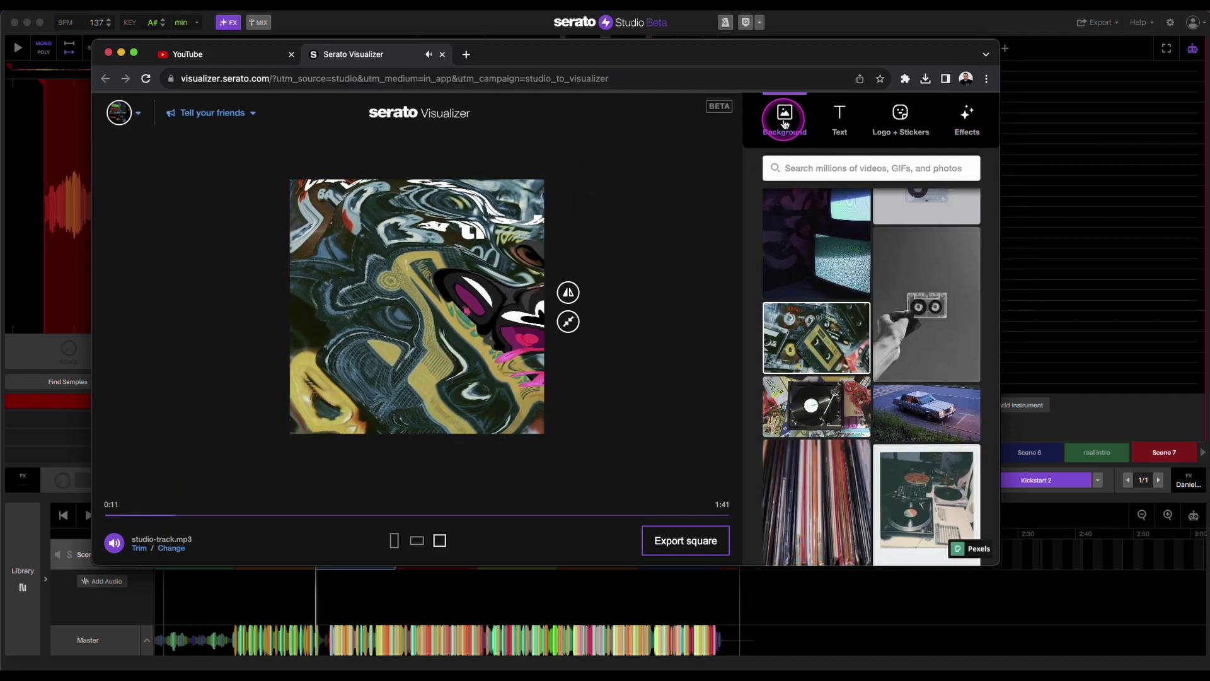
scroll(882, 378, down, 3)
click(858, 375)
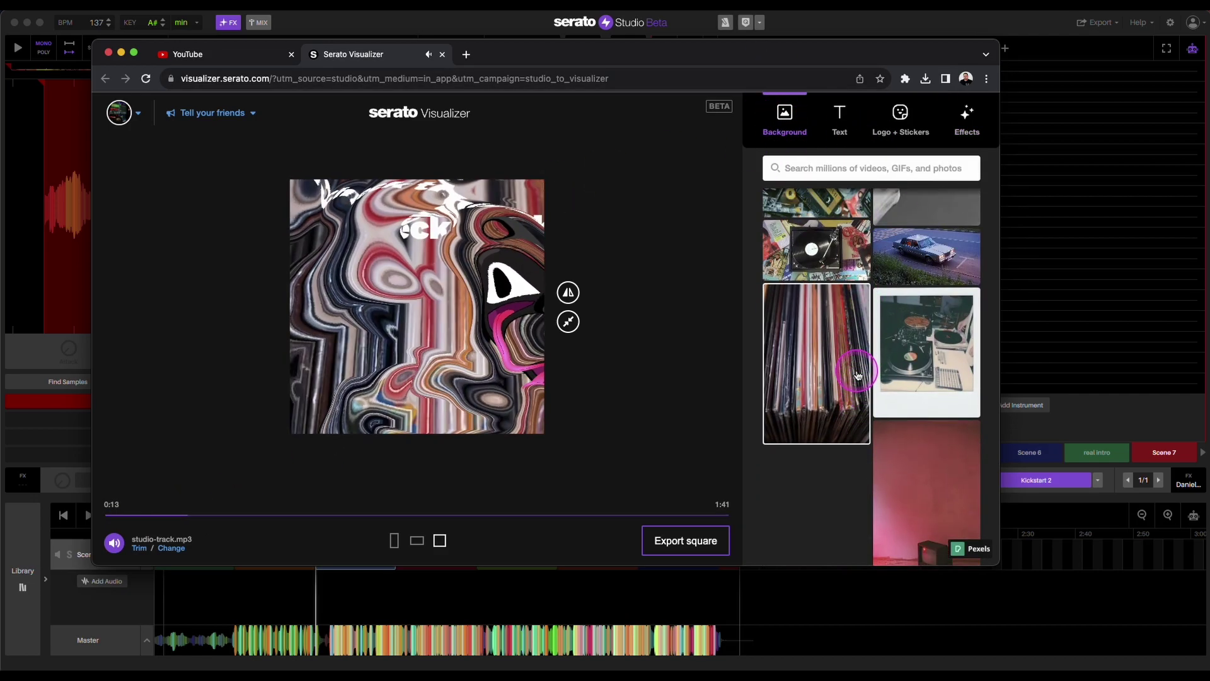
- Preview the Mirror and Pixelate effects, then apply the Film effect
click(967, 119)
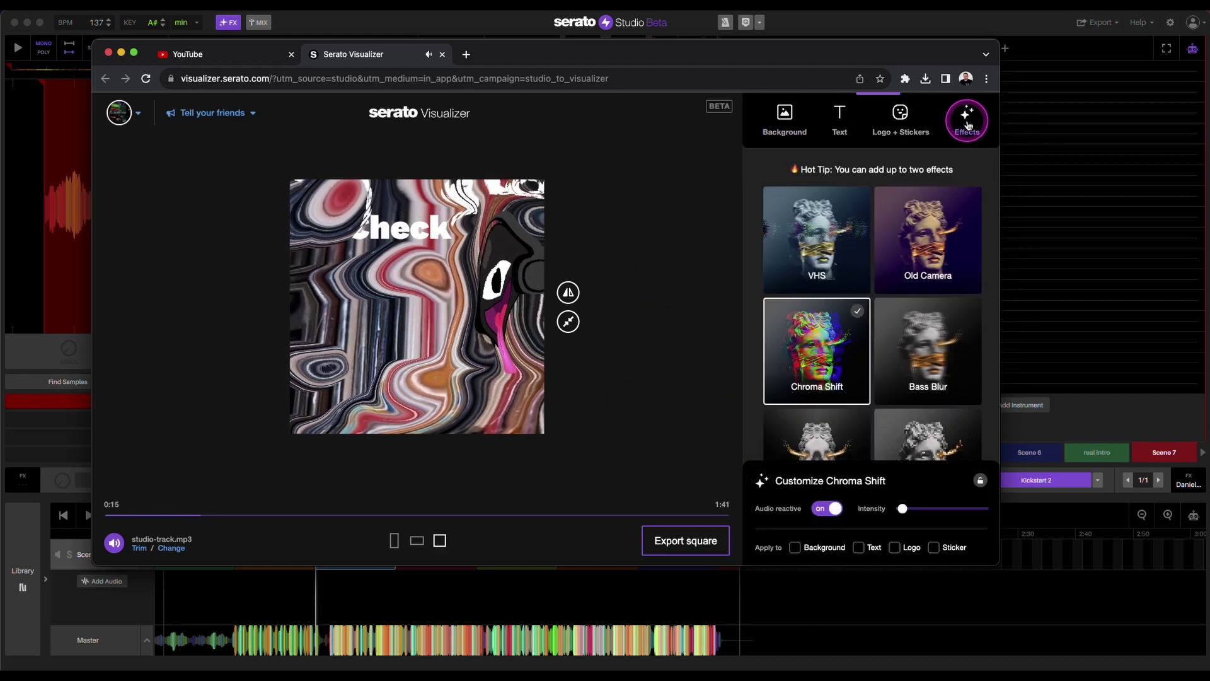
scroll(920, 272, down, 1)
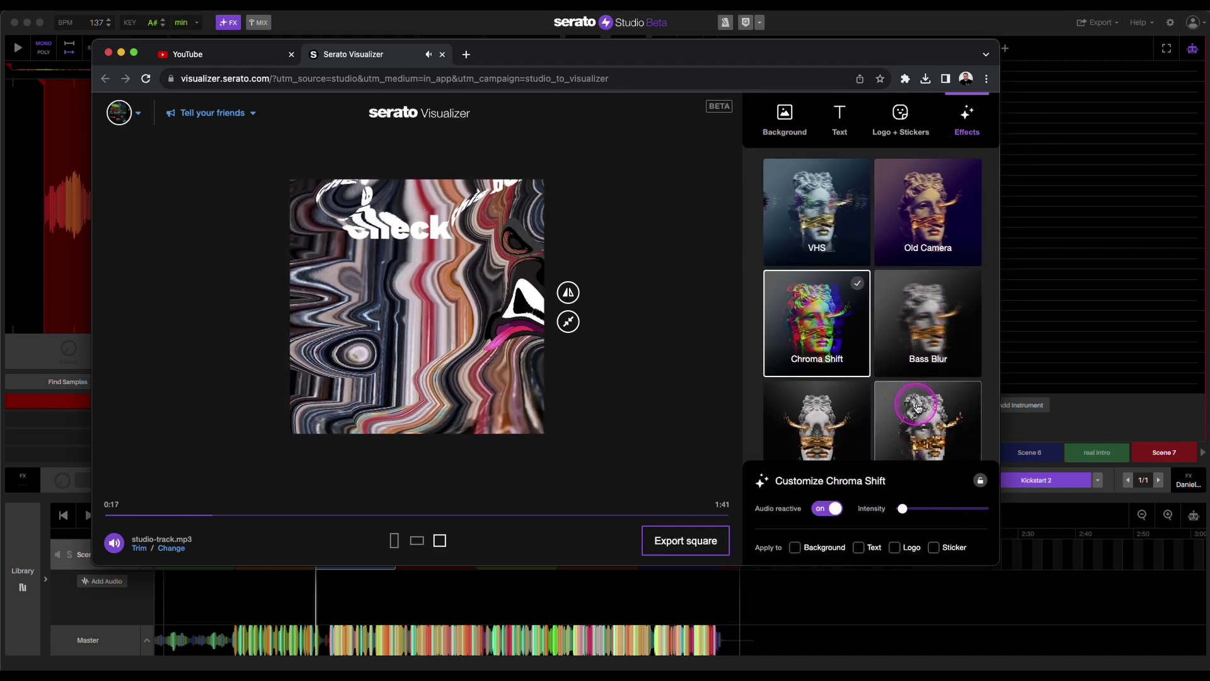
scroll(919, 405, down, 2)
click(850, 348)
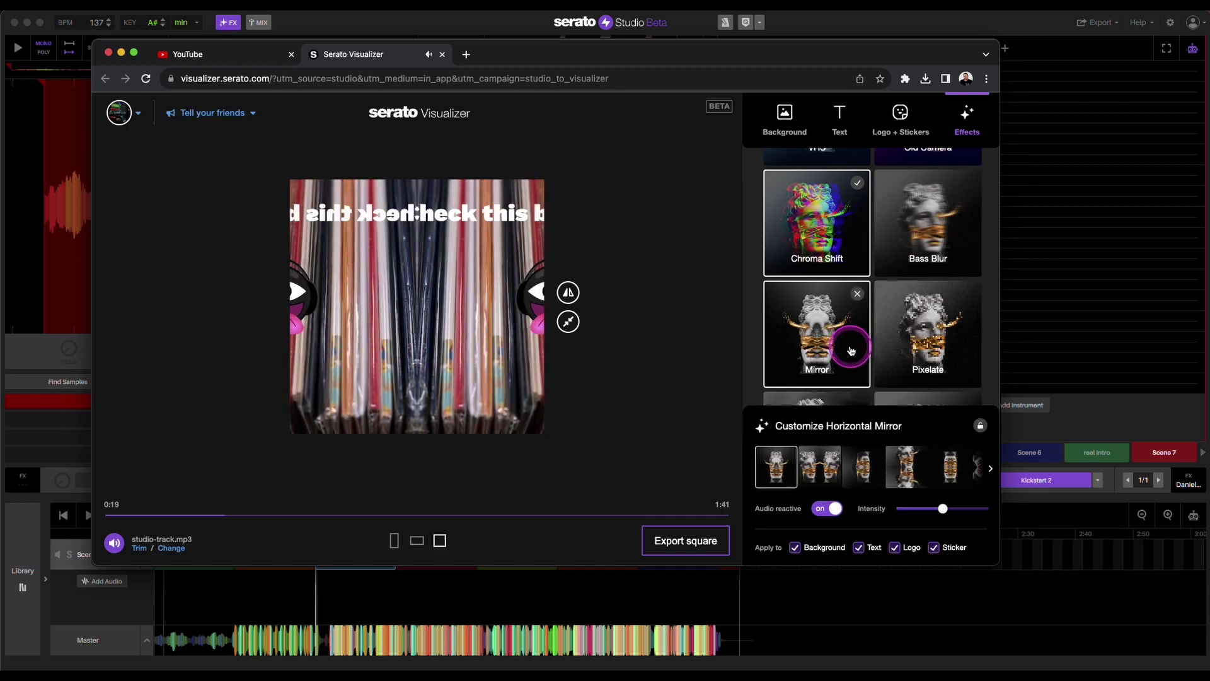
click(928, 345)
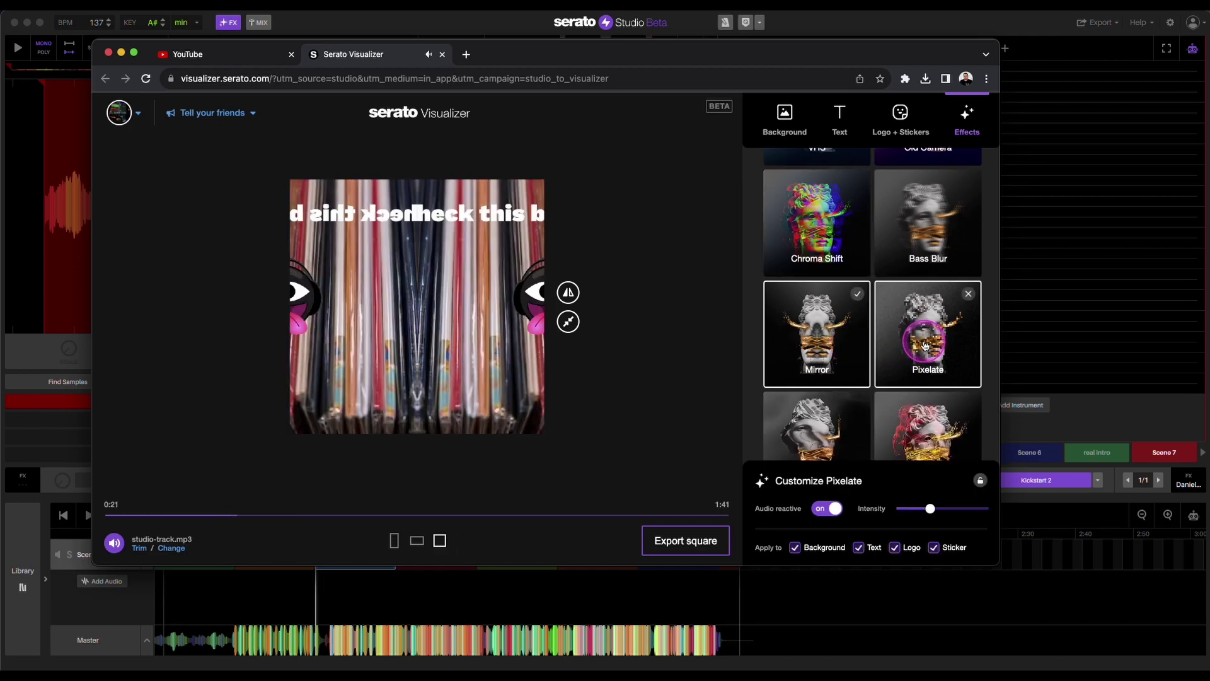
scroll(925, 345, down, 5)
click(924, 326)
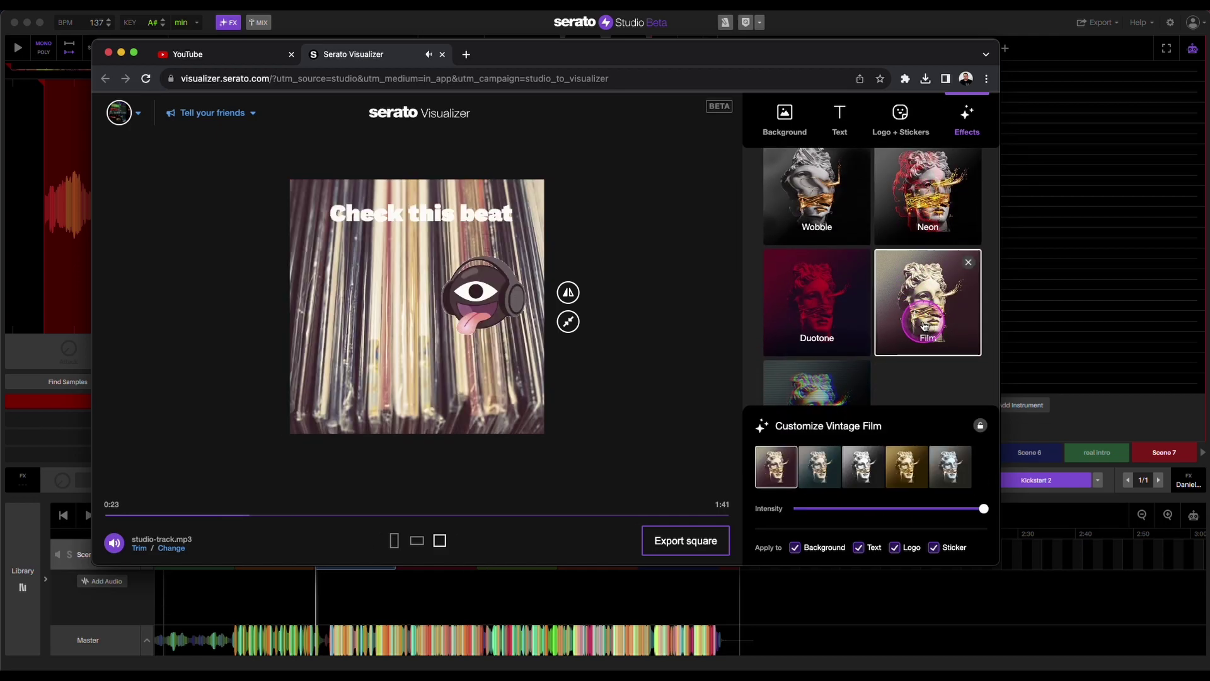
- Give the 'Check this beat' text a dark colour, exclude it from Film, and mute the preview
click(389, 212)
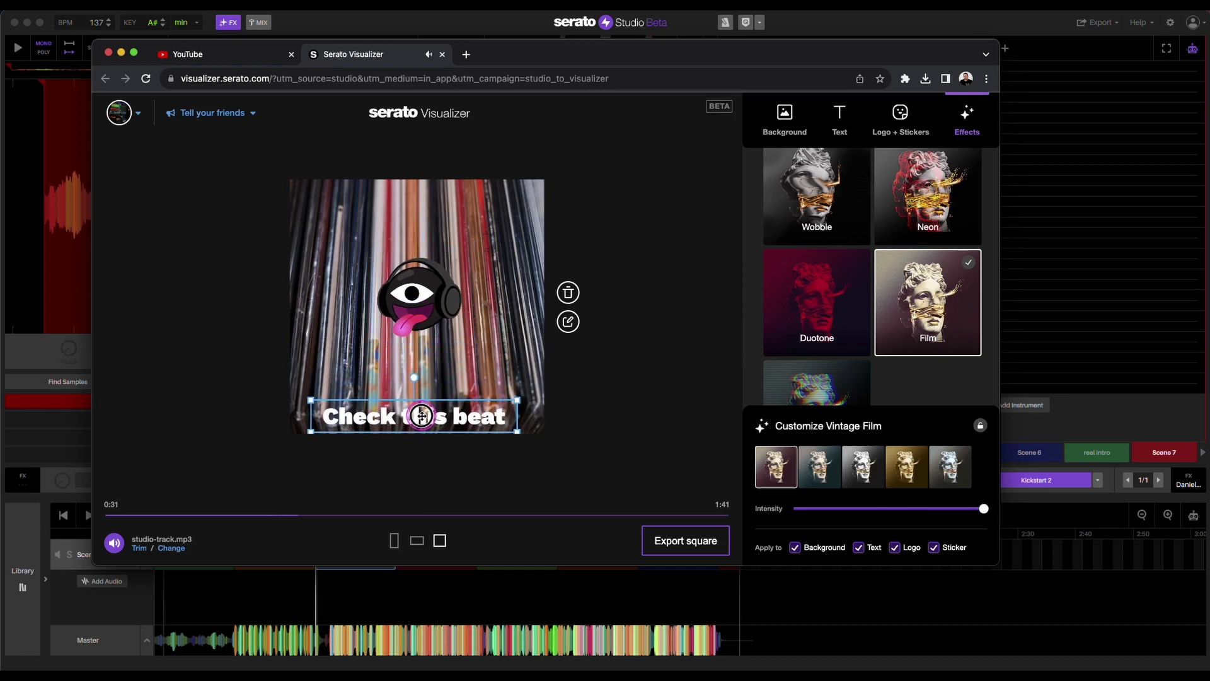
click(839, 114)
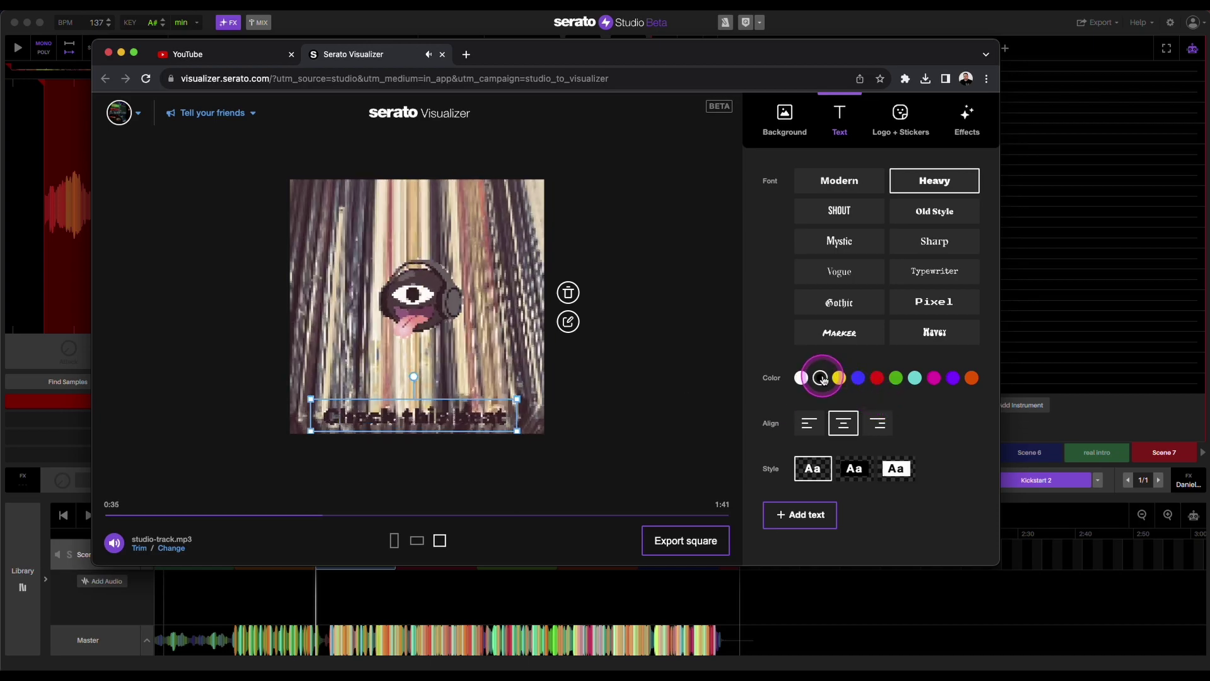
click(967, 120)
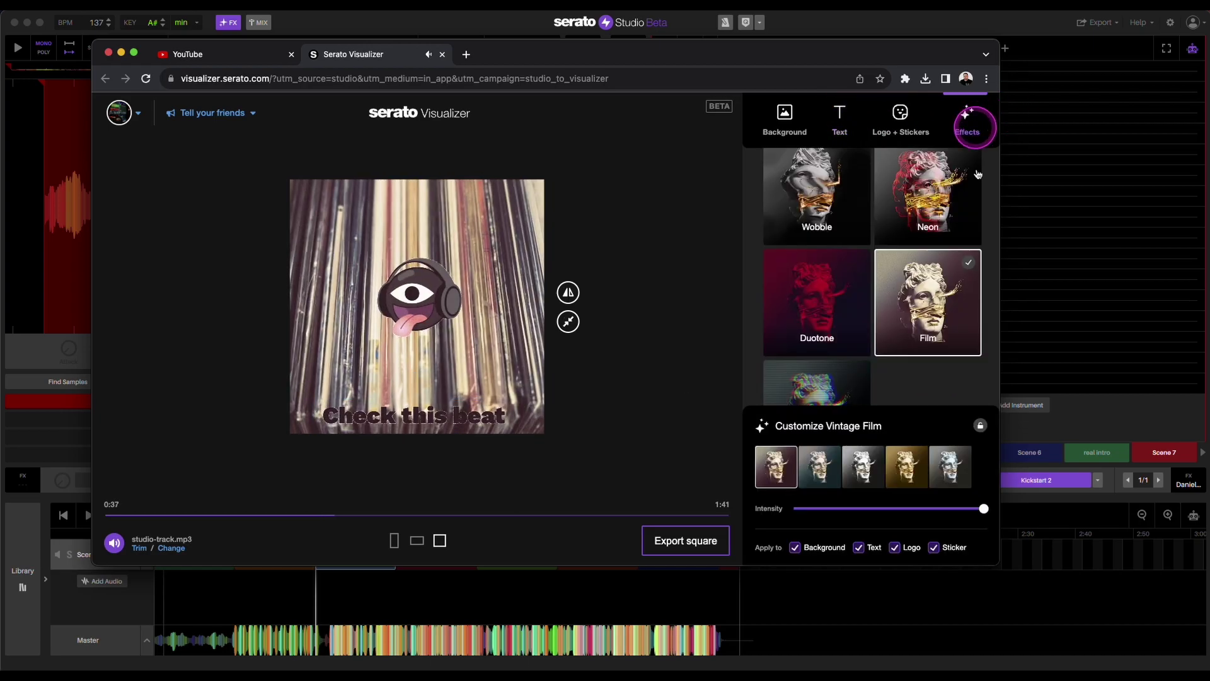
mouse_move(983, 508)
mouse_down()
mouse_move(845, 507)
mouse_move(989, 503)
mouse_up()
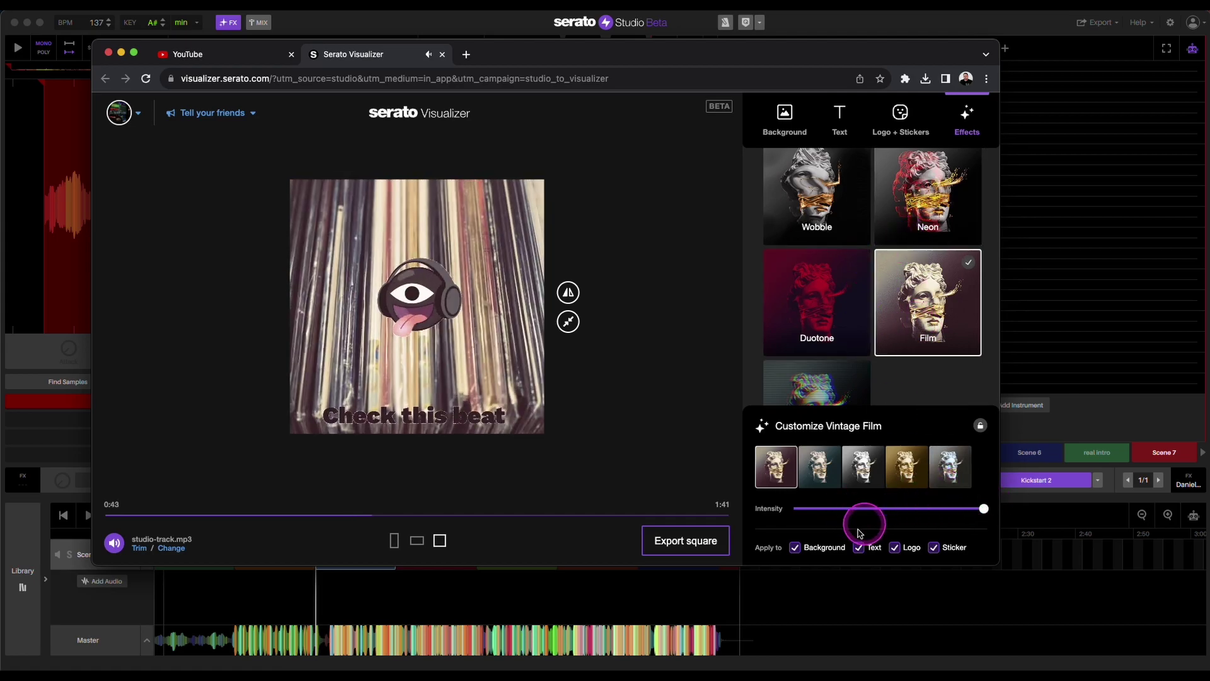
click(858, 549)
click(684, 313)
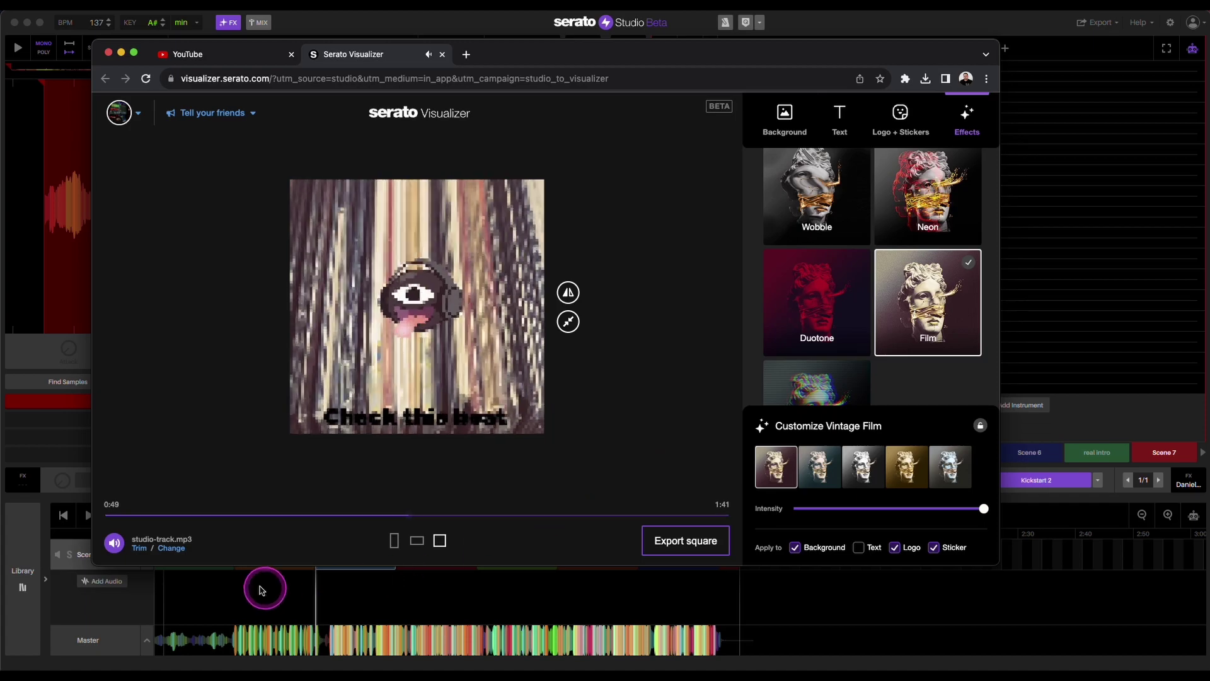
click(115, 543)
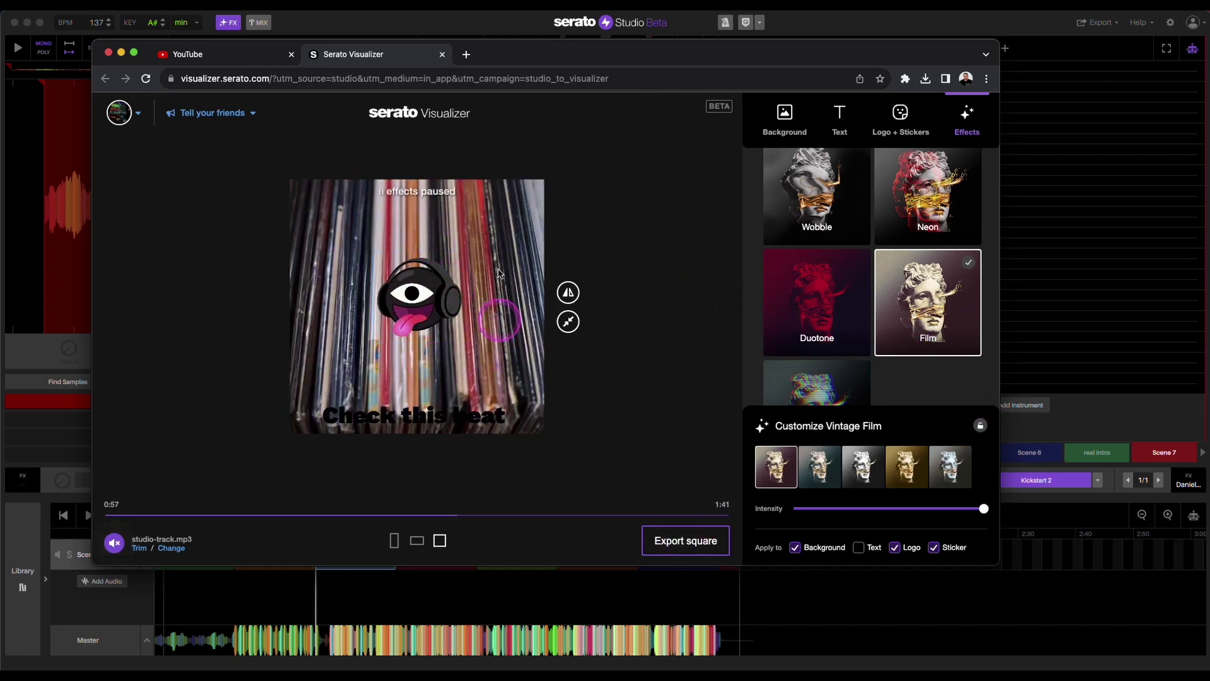
- Export the square 1:41 MP4 and save it to the Desktop as studio-track.mp4
click(686, 540)
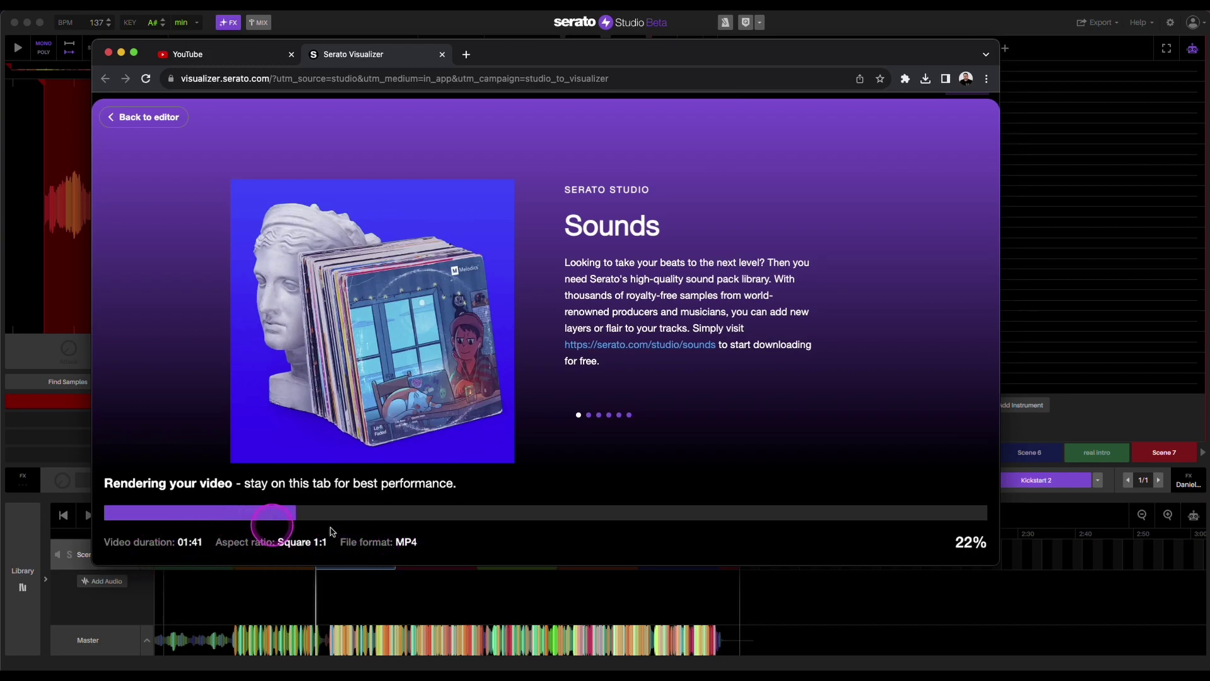
click(589, 415)
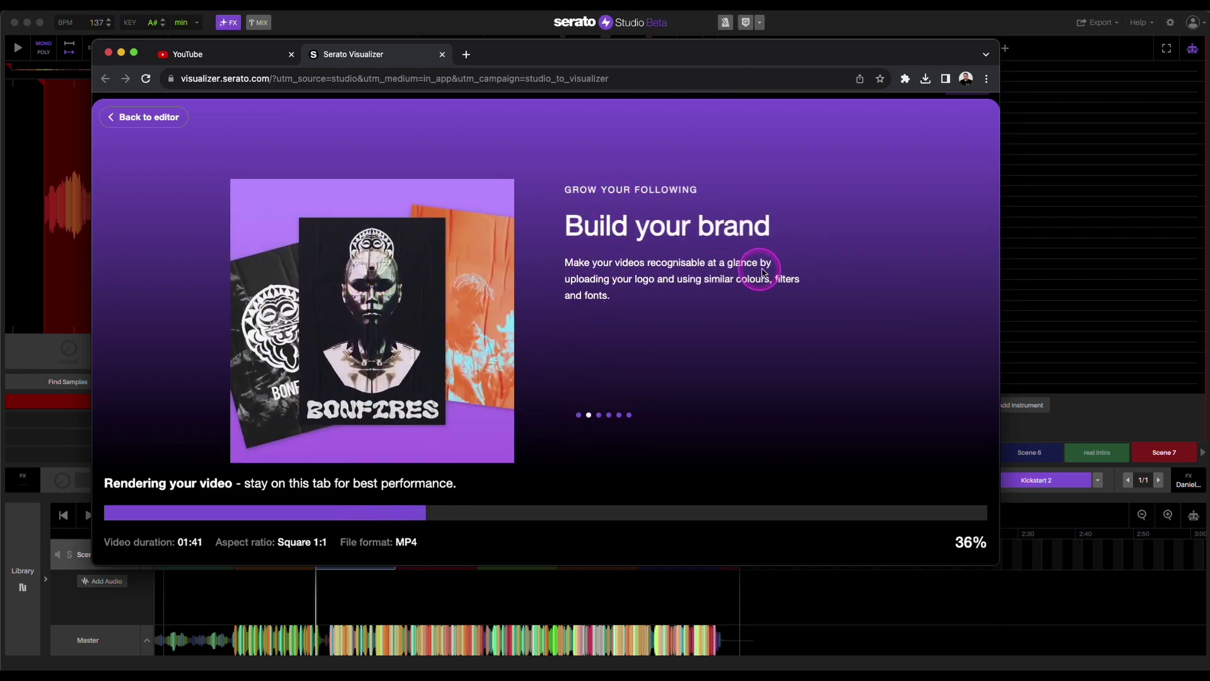
click(600, 415)
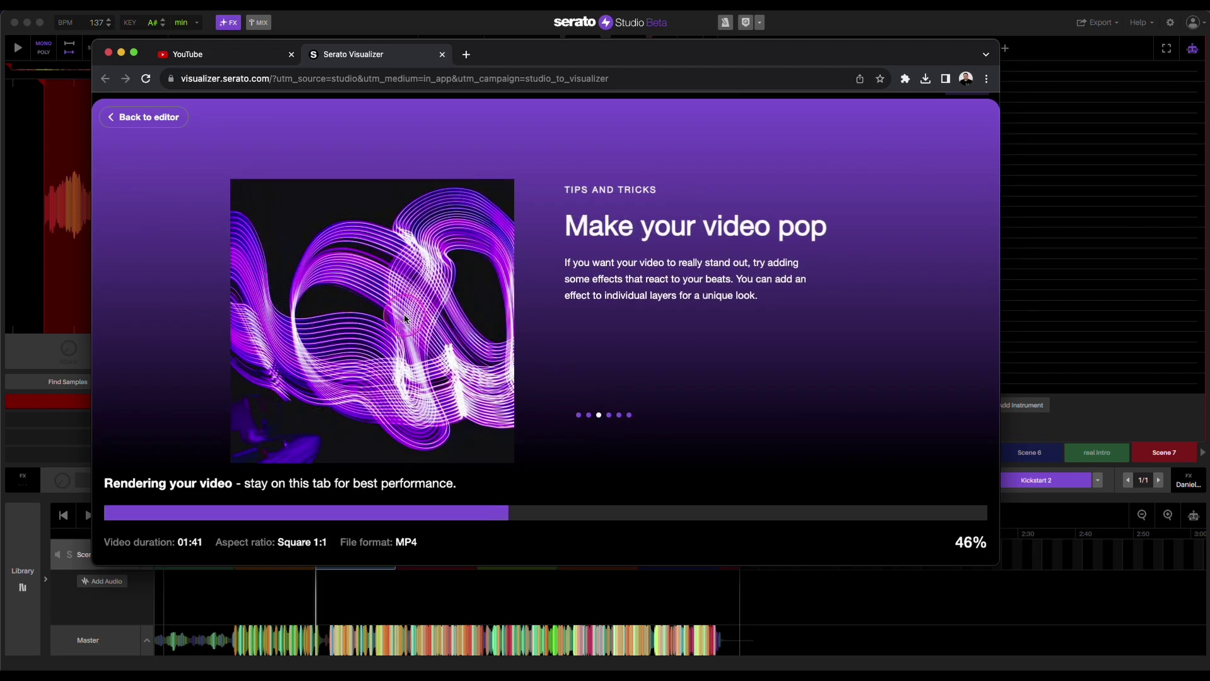
click(609, 415)
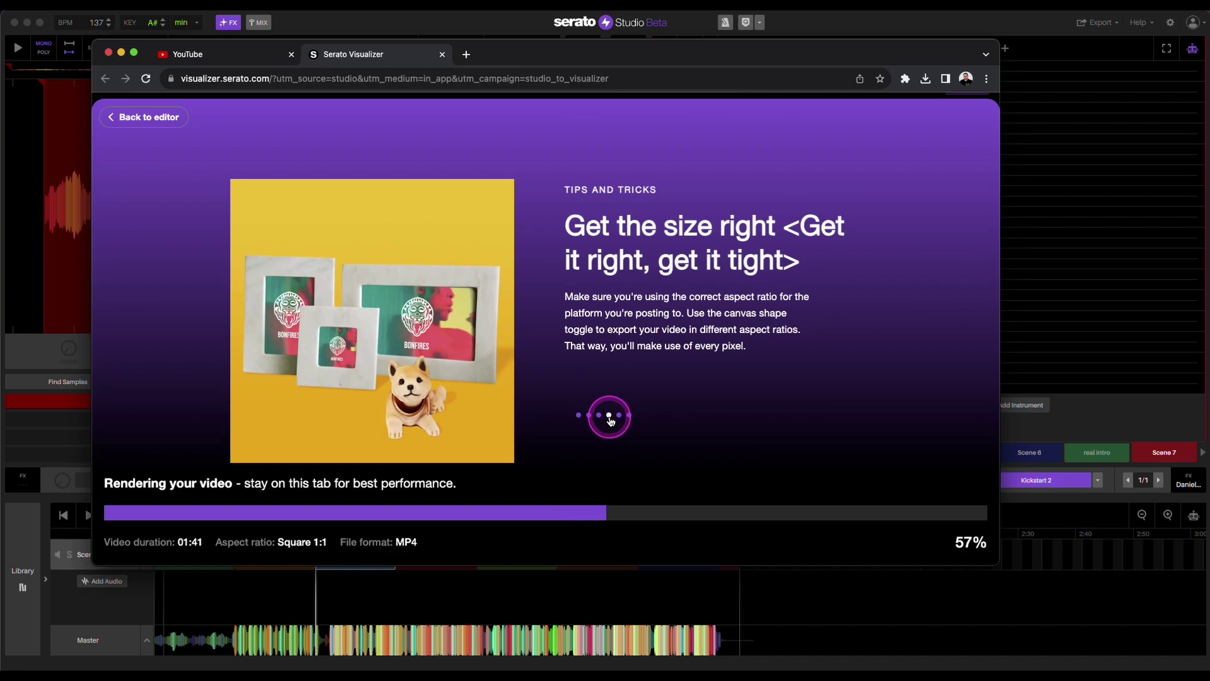
click(628, 415)
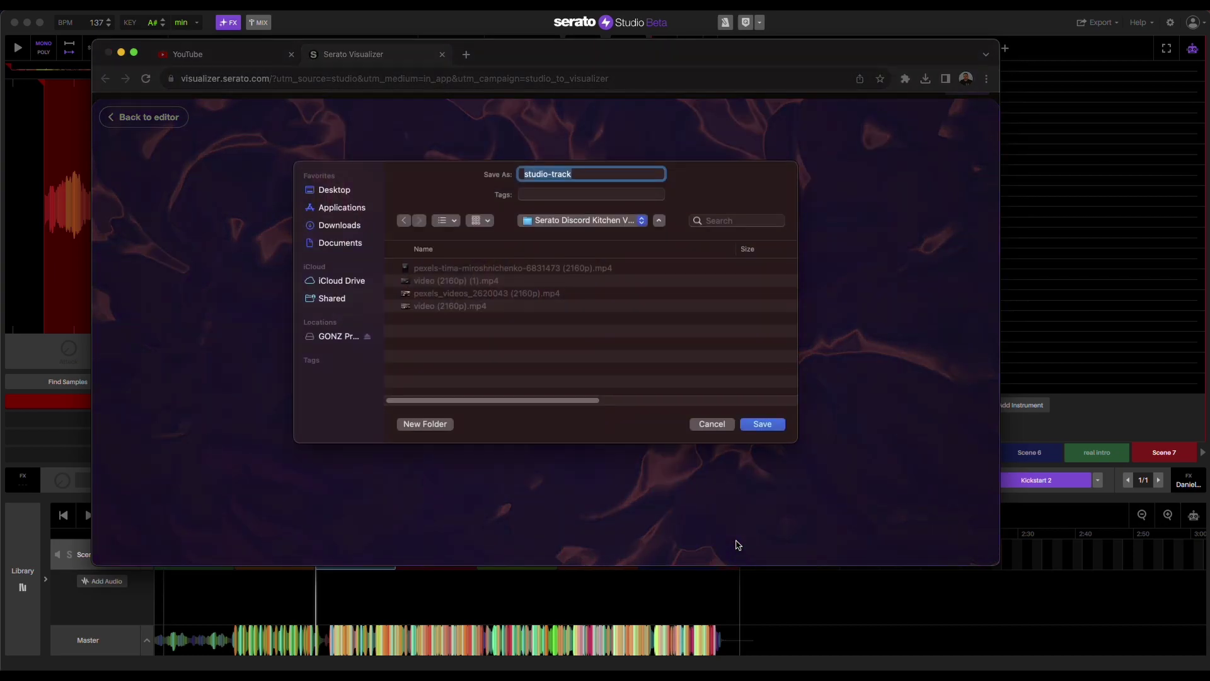
click(331, 194)
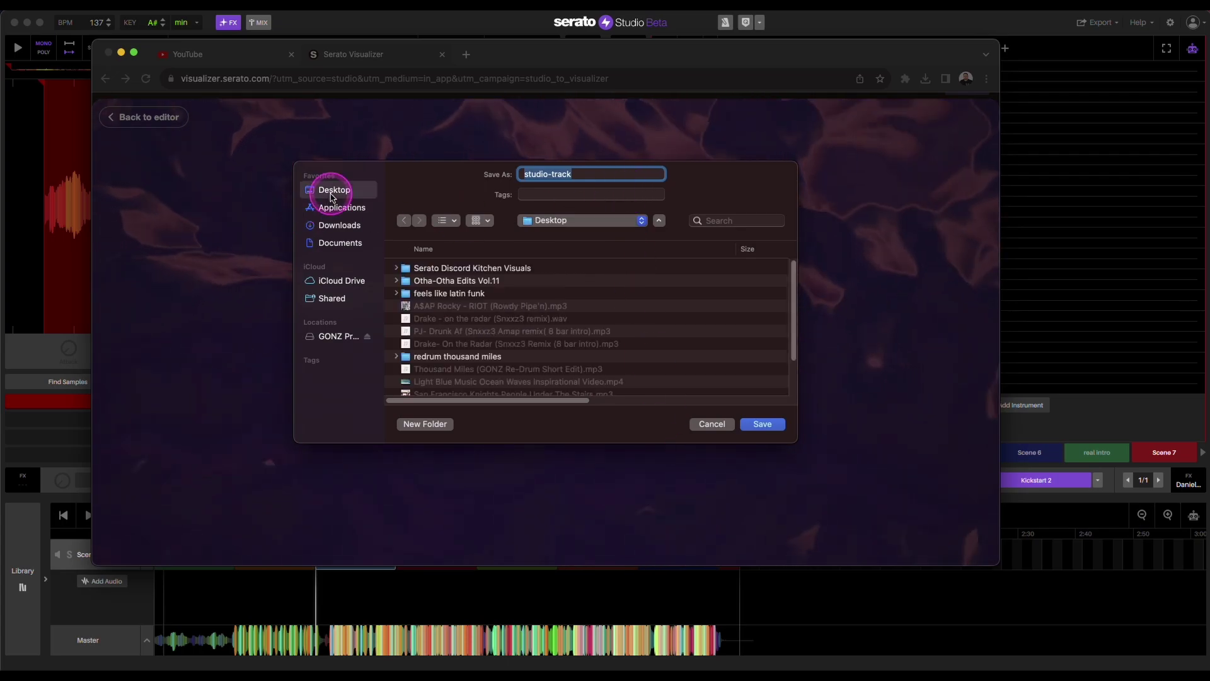
click(773, 424)
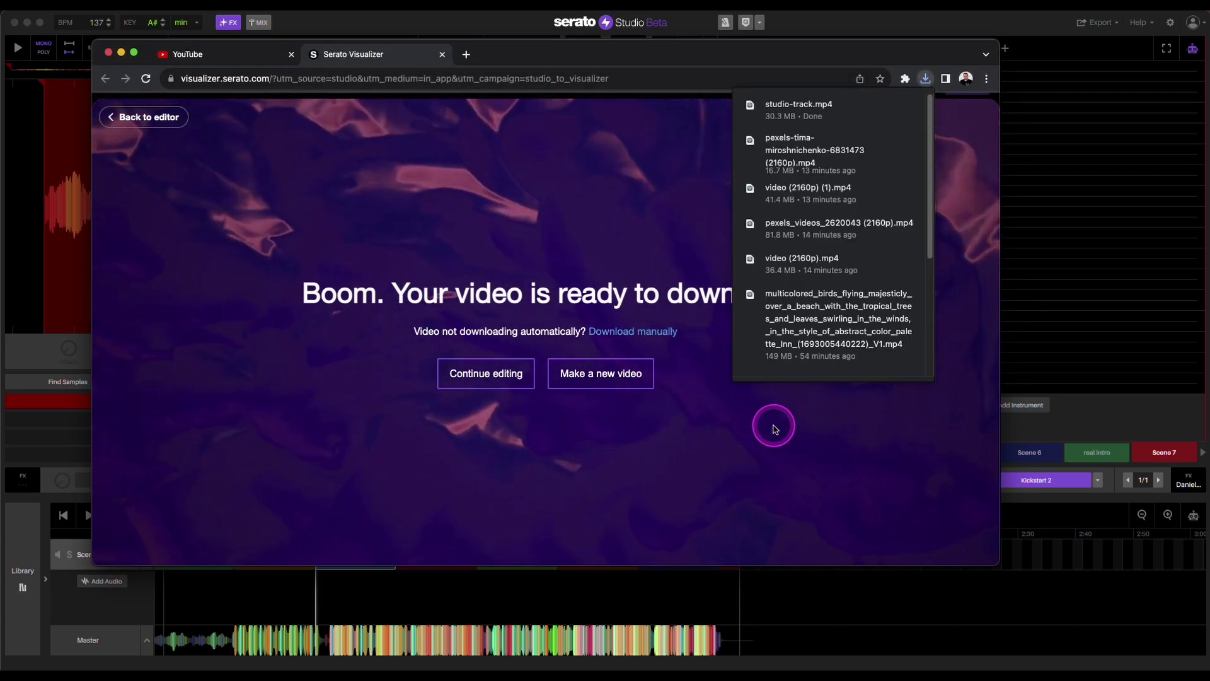
- Clear the open windows and move studio-track.mp4 to the centre of the desktop
click(121, 52)
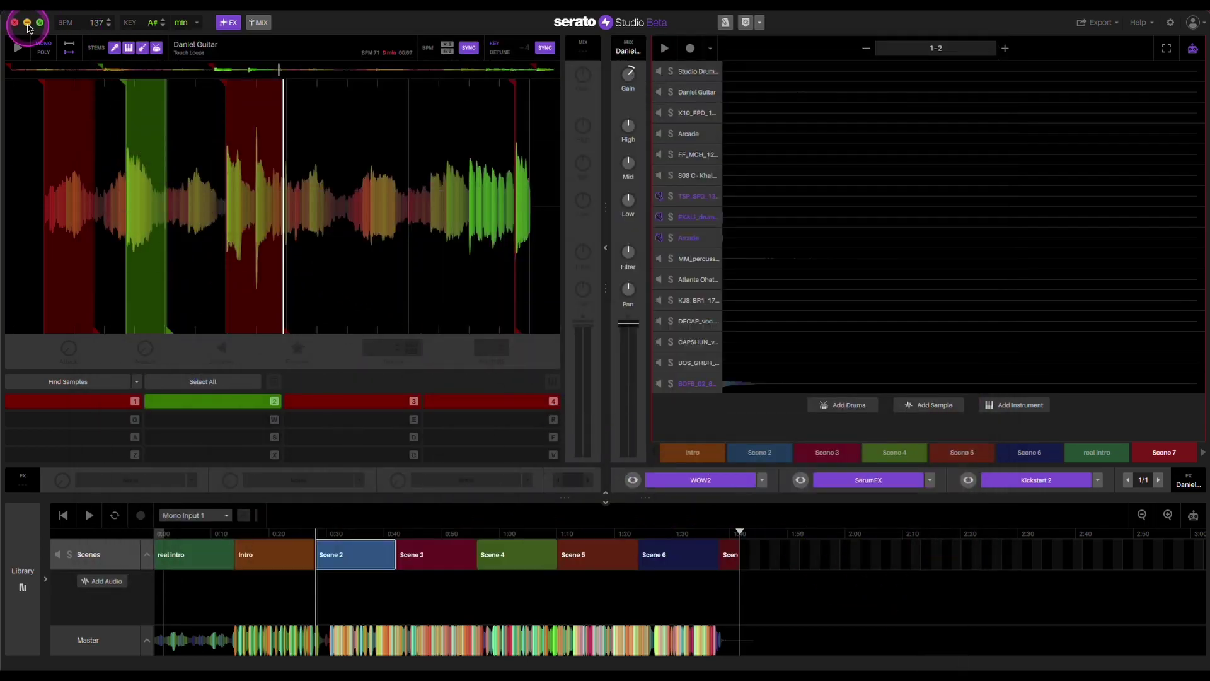
click(27, 22)
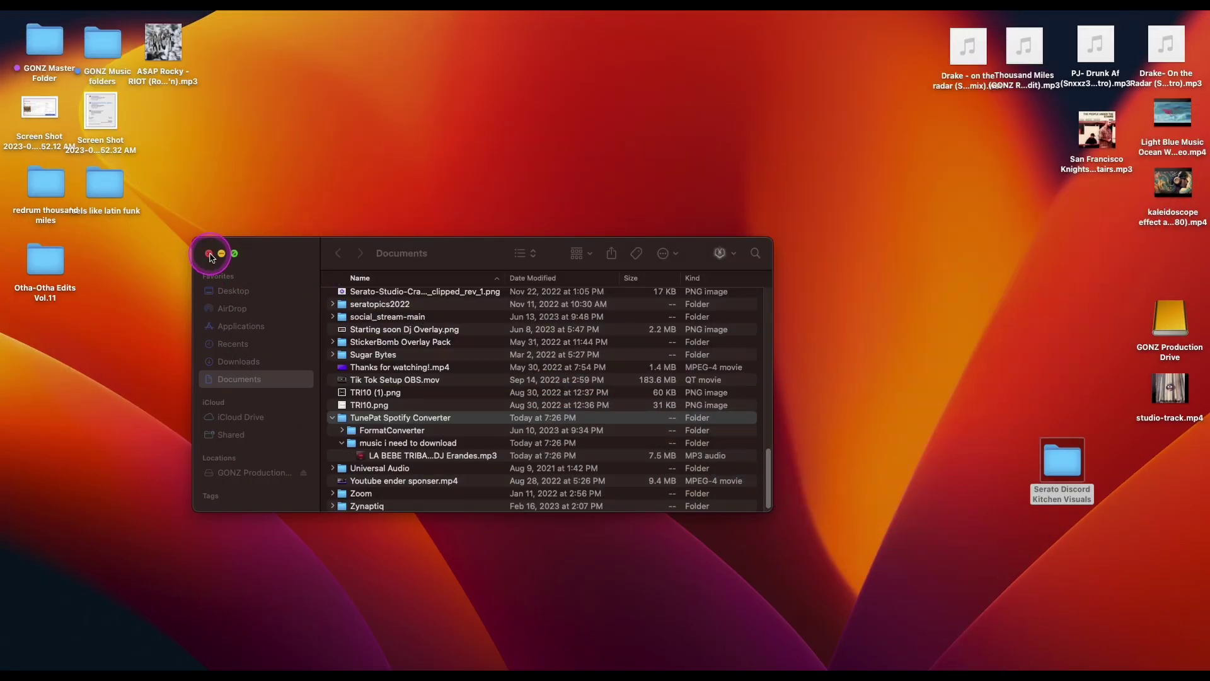
click(209, 254)
drag(1185, 380, 593, 338)
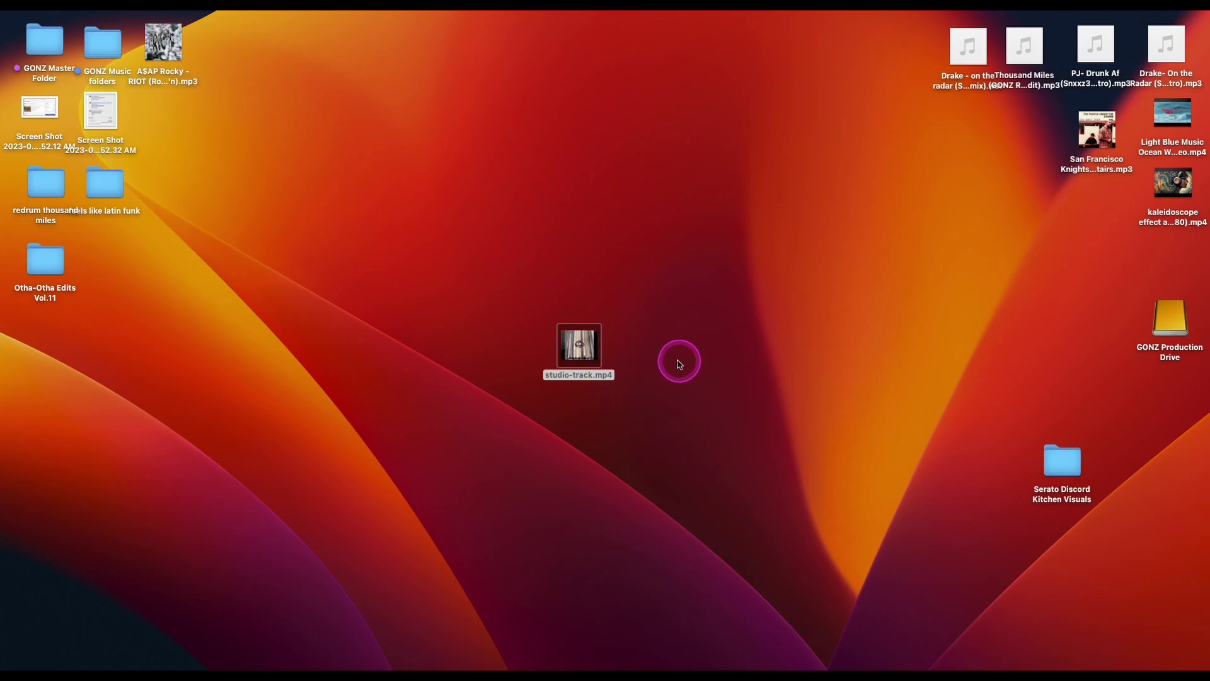
- Preview studio-track.mp4 in Quick Look, skipping ahead to 00:19
key(space)
click(499, 637)
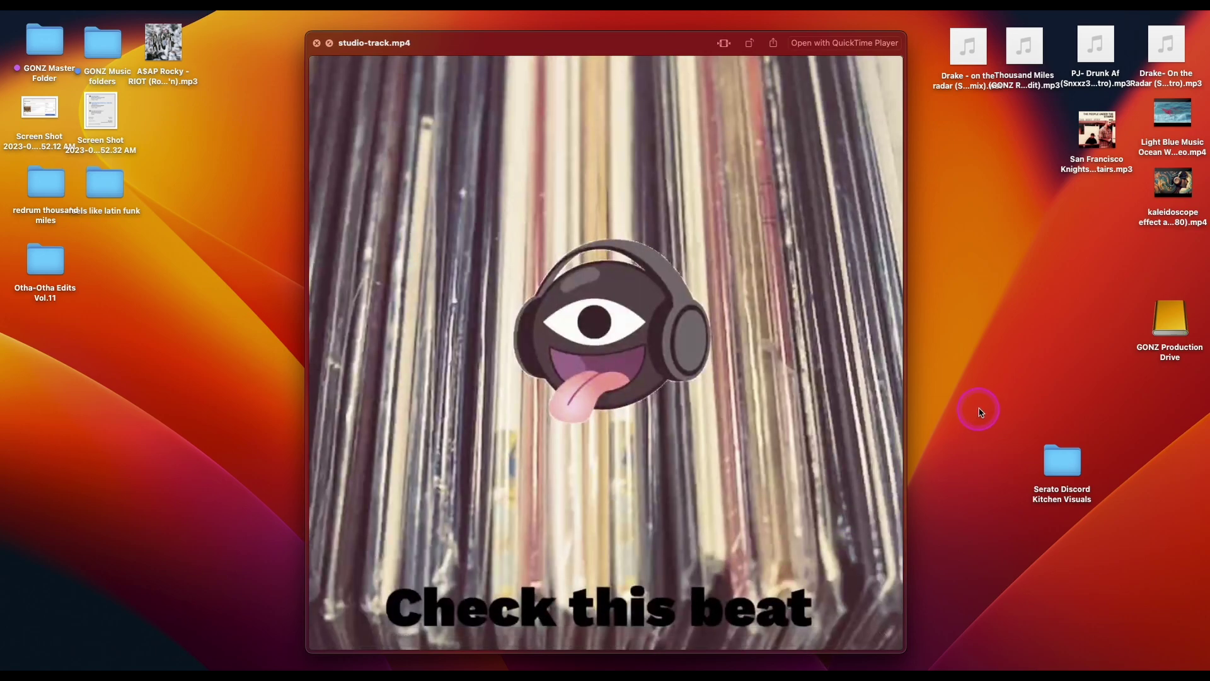
key(space)
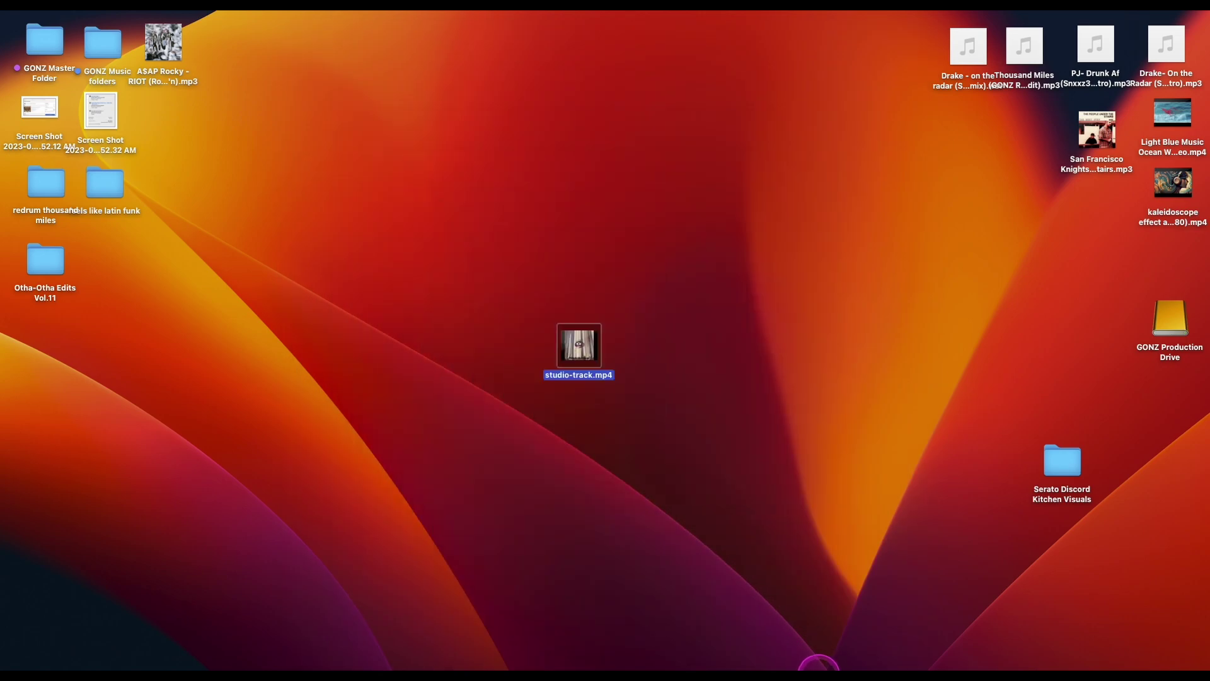
- Bring Serato Studio back and choose Export to Serato Visualizer from the Export menu
click(968, 654)
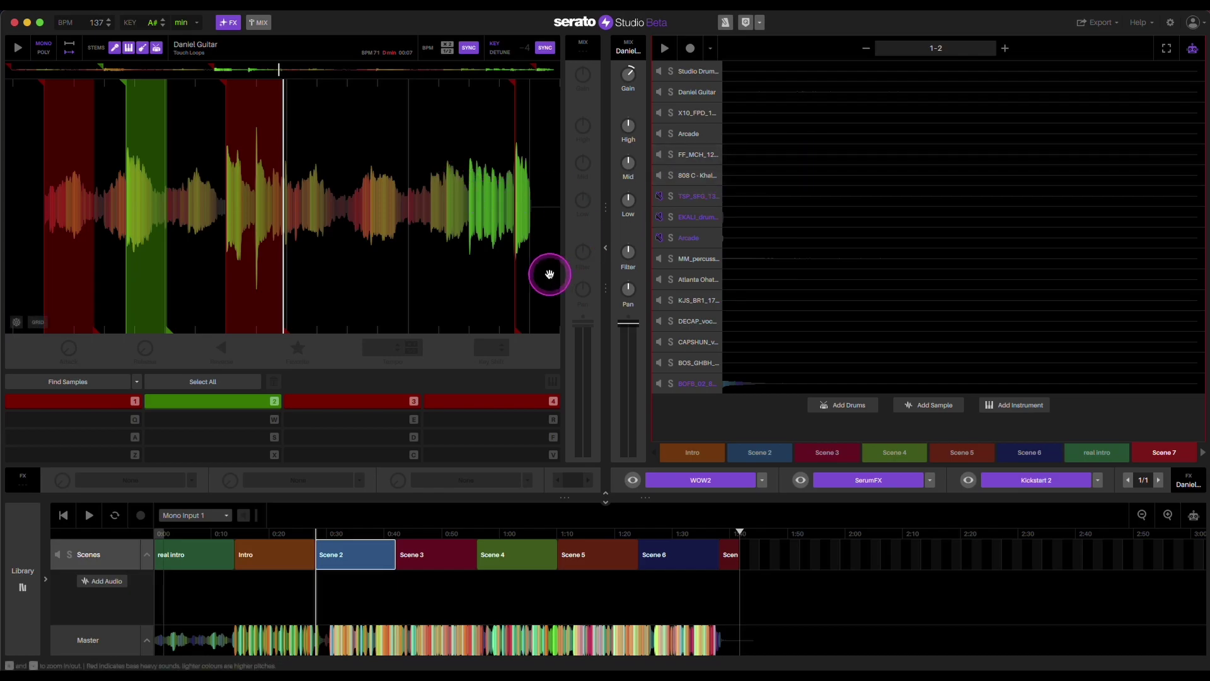
click(1100, 22)
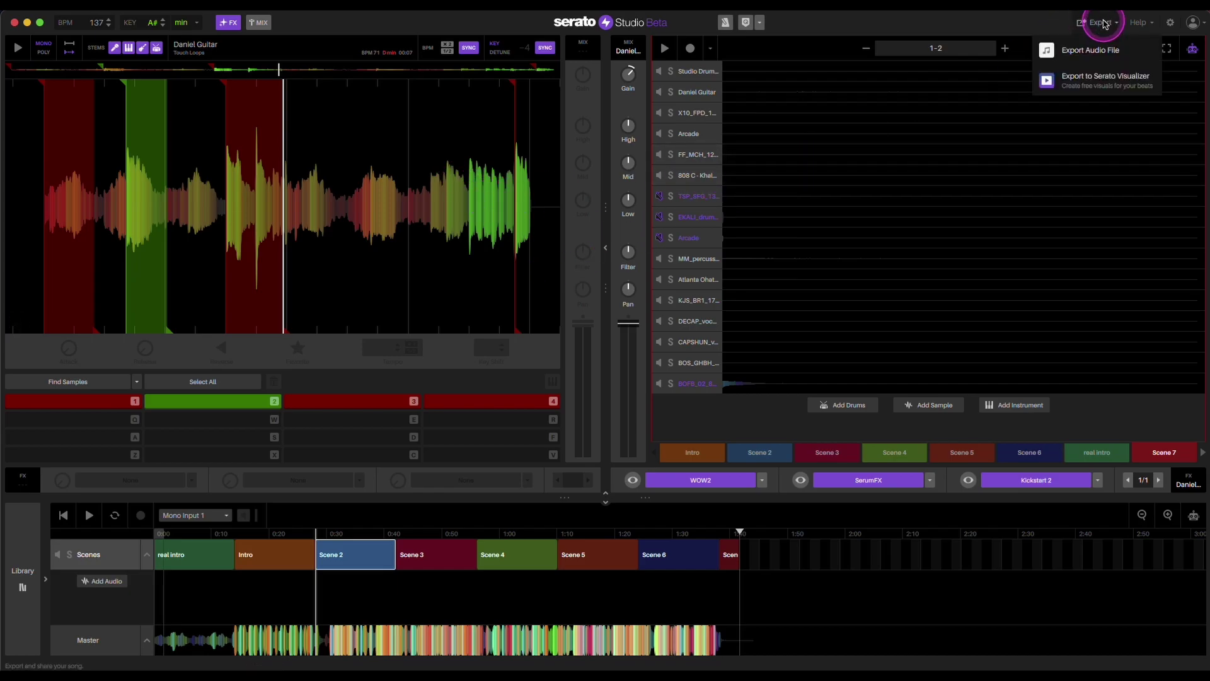
click(1119, 85)
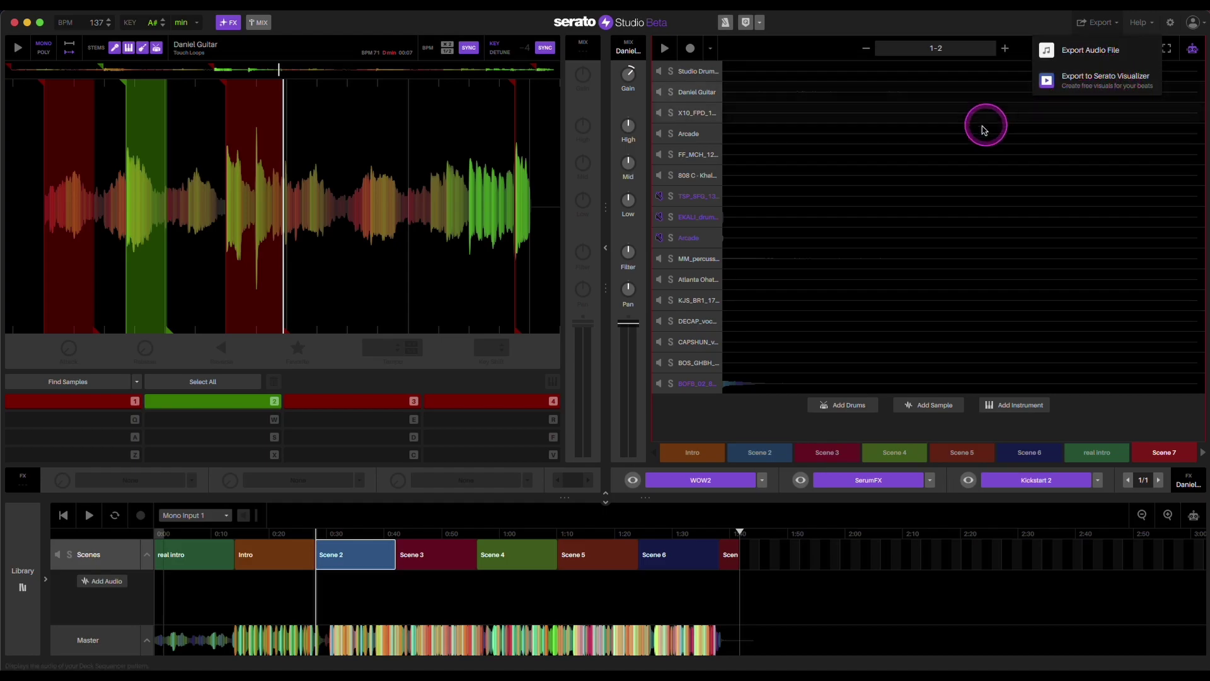